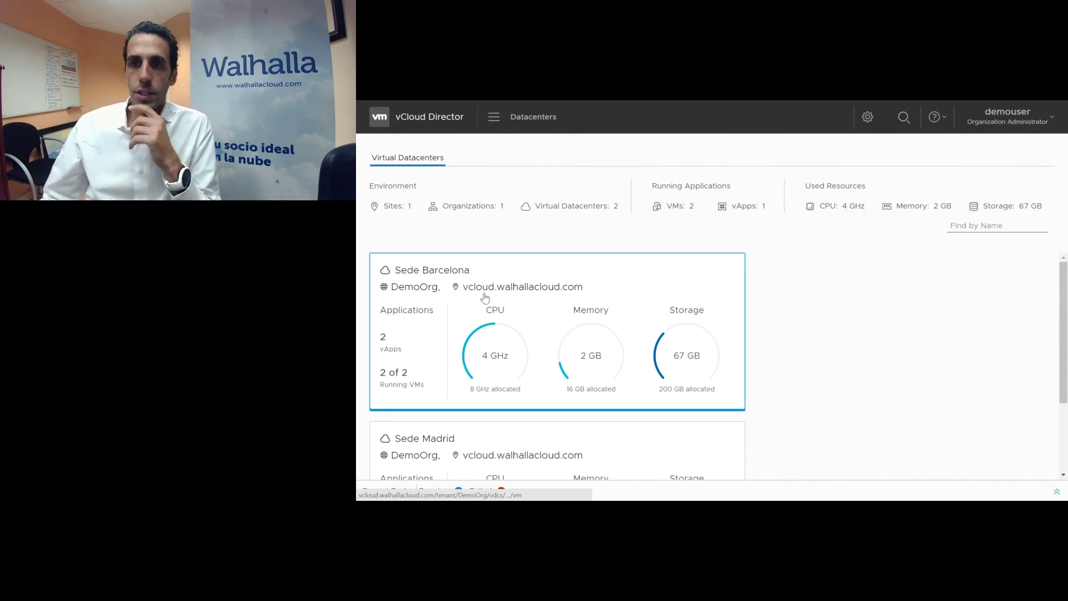
Step: Examine the environment summary and the resource usage of the Sede Barcelona and Sede Madrid virtual datacenters
{"action": "scroll", "coordinate": [485, 289], "scroll_direction": "down", "scroll_amount": 2}
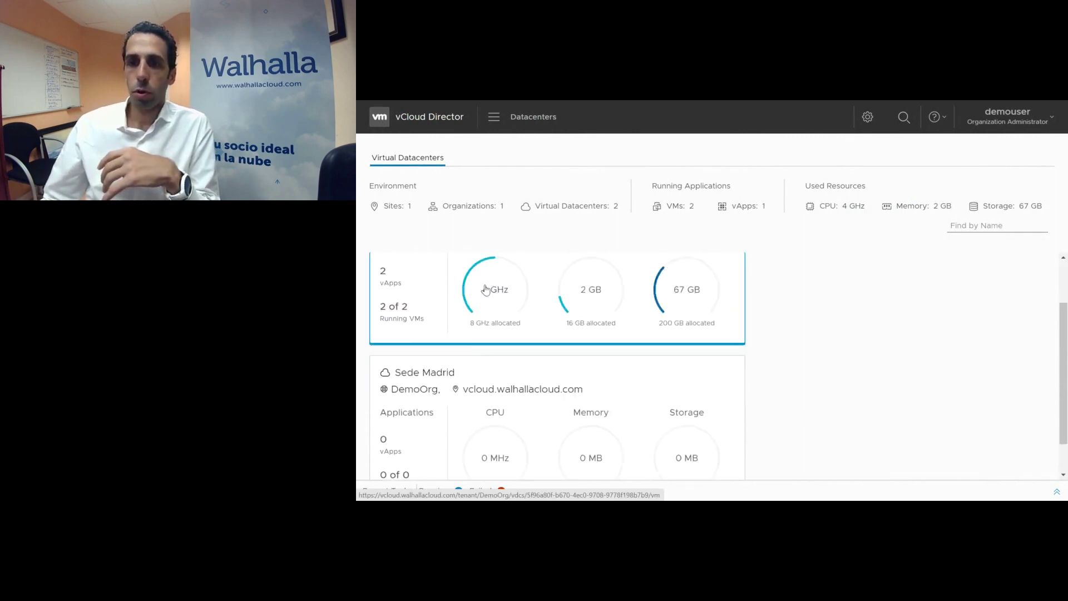
{"action": "scroll", "coordinate": [467, 292], "scroll_direction": "up", "scroll_amount": 2}
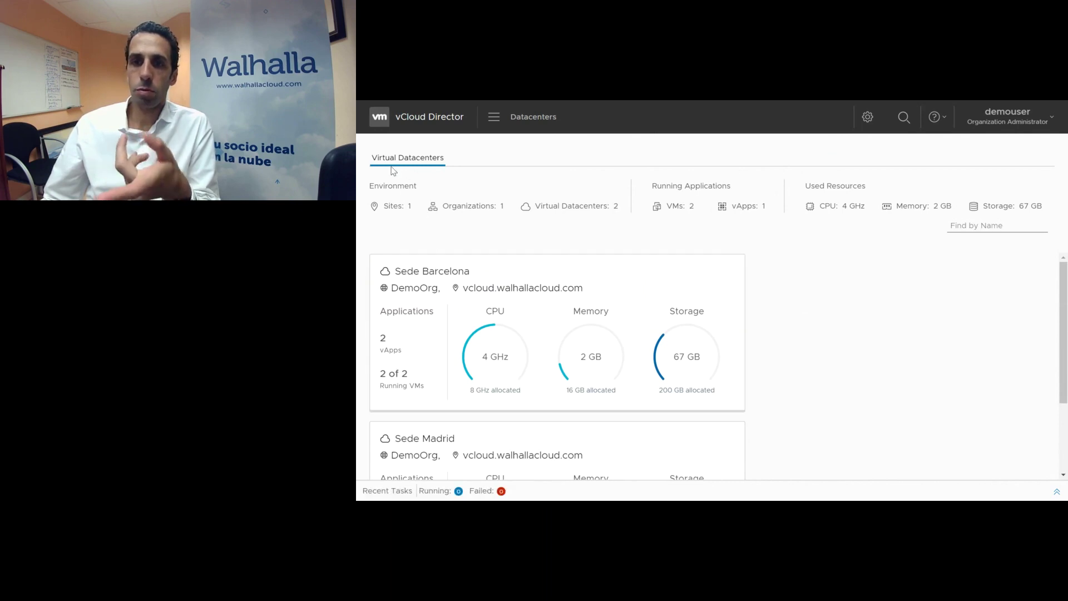
{"action": "left_click_drag", "start_coordinate": [384, 206], "coordinate": [502, 210]}
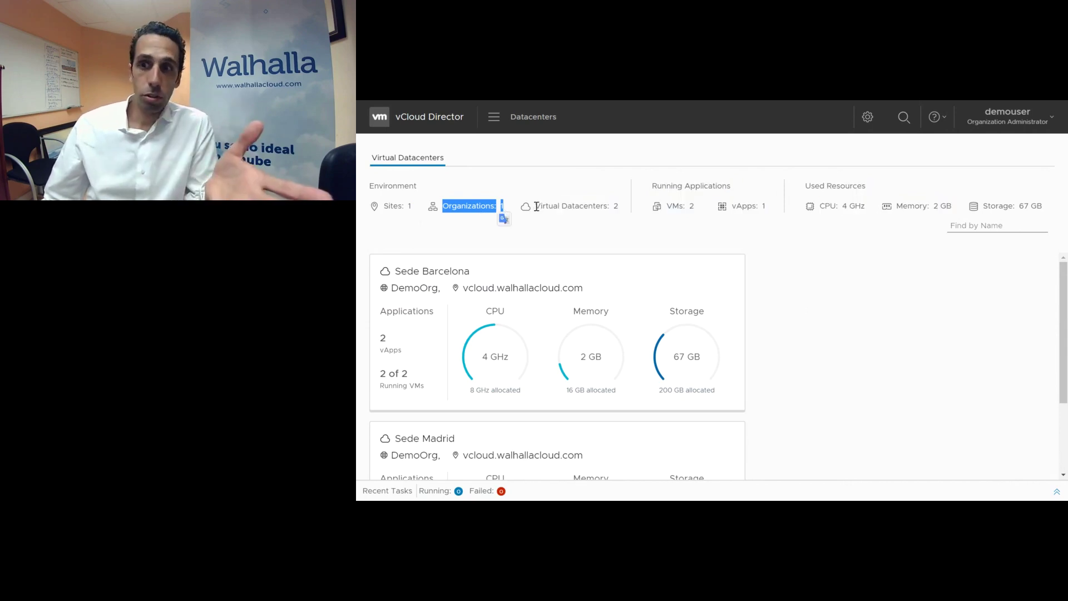
{"action": "left_click_drag", "start_coordinate": [536, 207], "coordinate": [633, 210]}
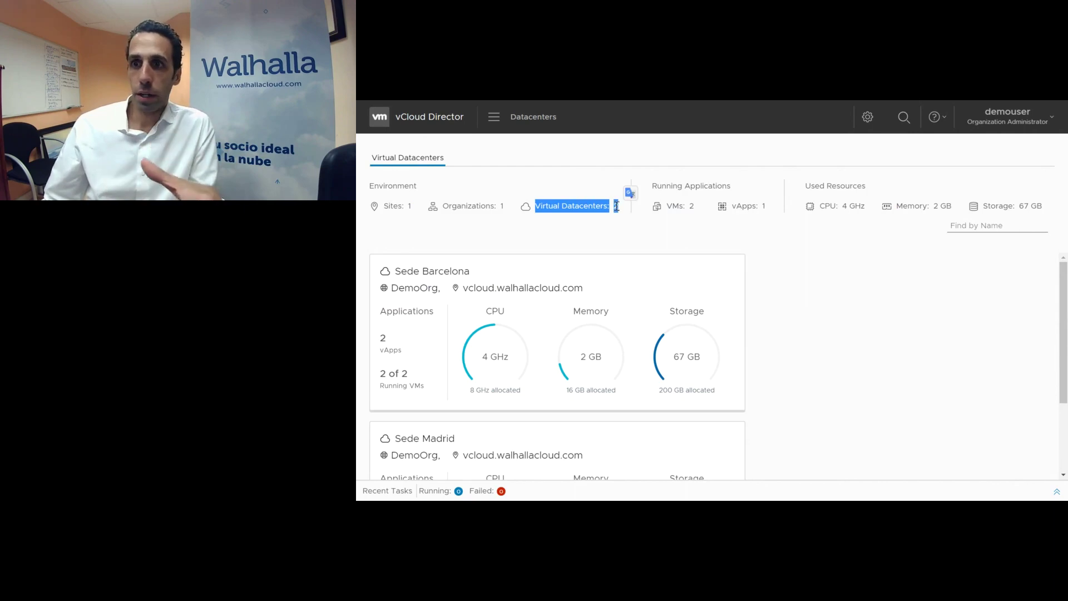
{"action": "left_click", "coordinate": [598, 209]}
{"action": "triple_click", "coordinate": [586, 207]}
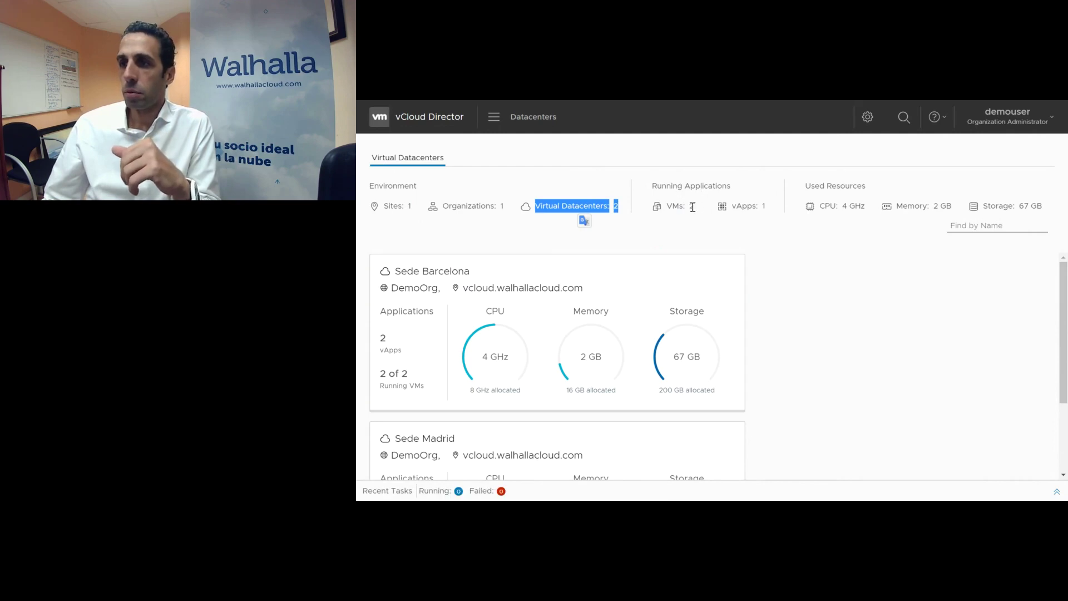
{"action": "scroll", "coordinate": [539, 267], "scroll_direction": "down", "scroll_amount": 1}
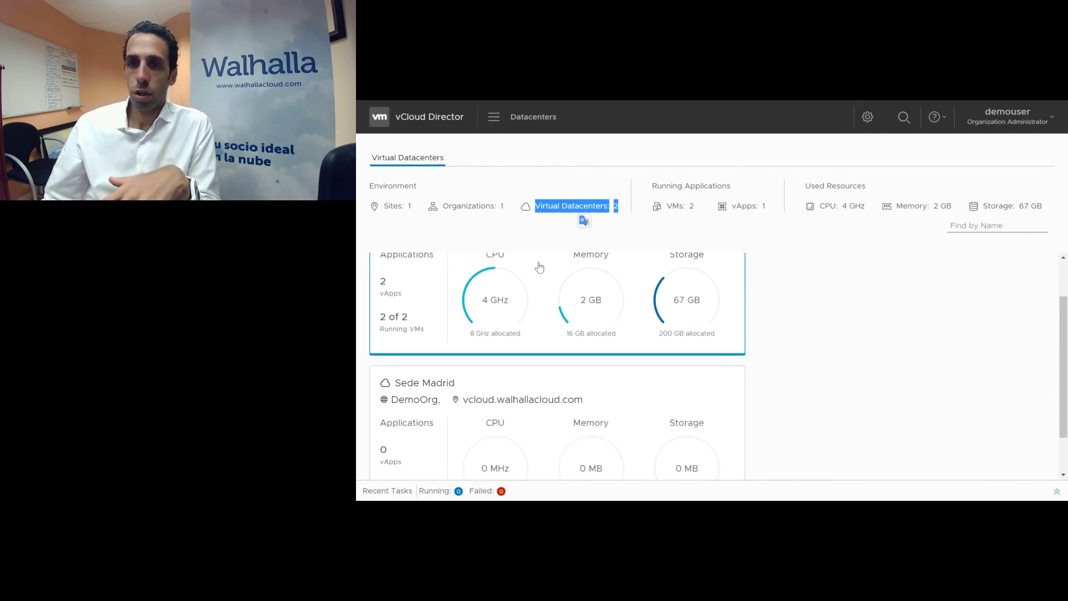
{"action": "scroll", "coordinate": [479, 290], "scroll_direction": "up", "scroll_amount": 1}
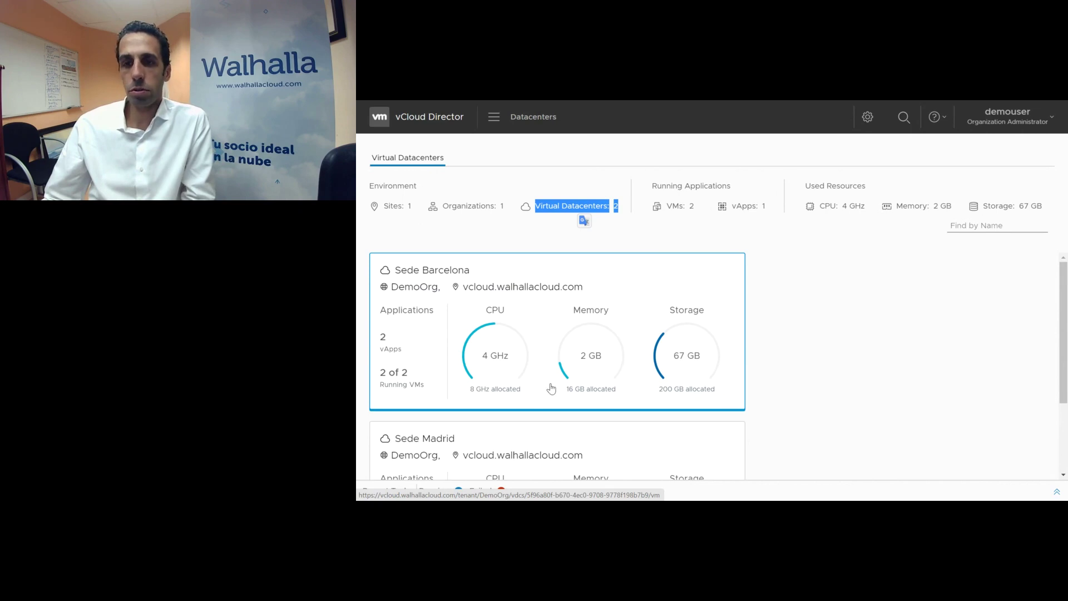
{"action": "scroll", "coordinate": [553, 387], "scroll_direction": "down", "scroll_amount": 2}
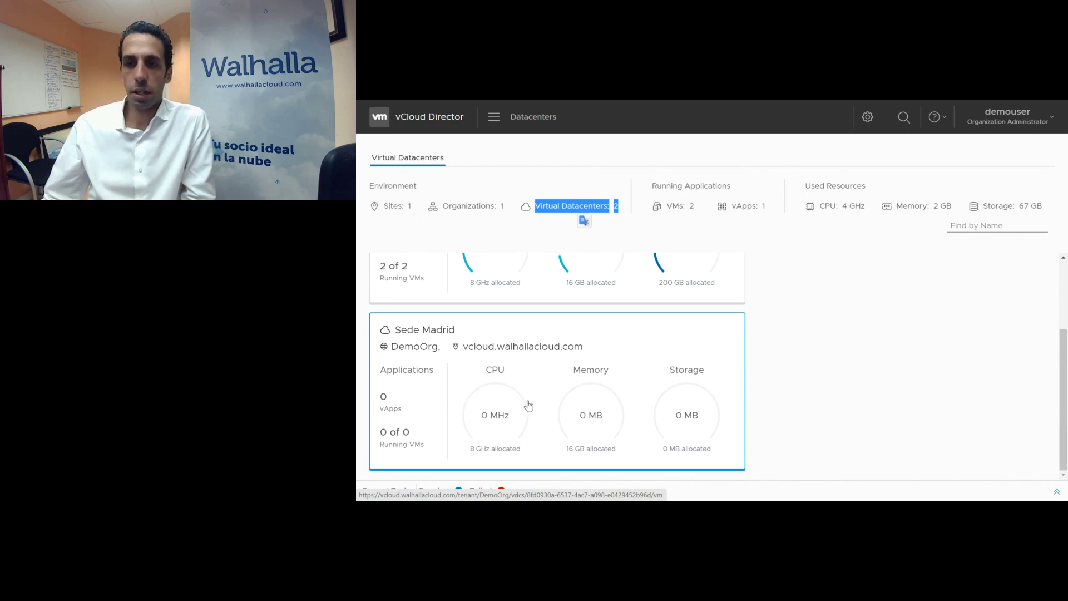
{"action": "scroll", "coordinate": [528, 405], "scroll_direction": "up", "scroll_amount": 2}
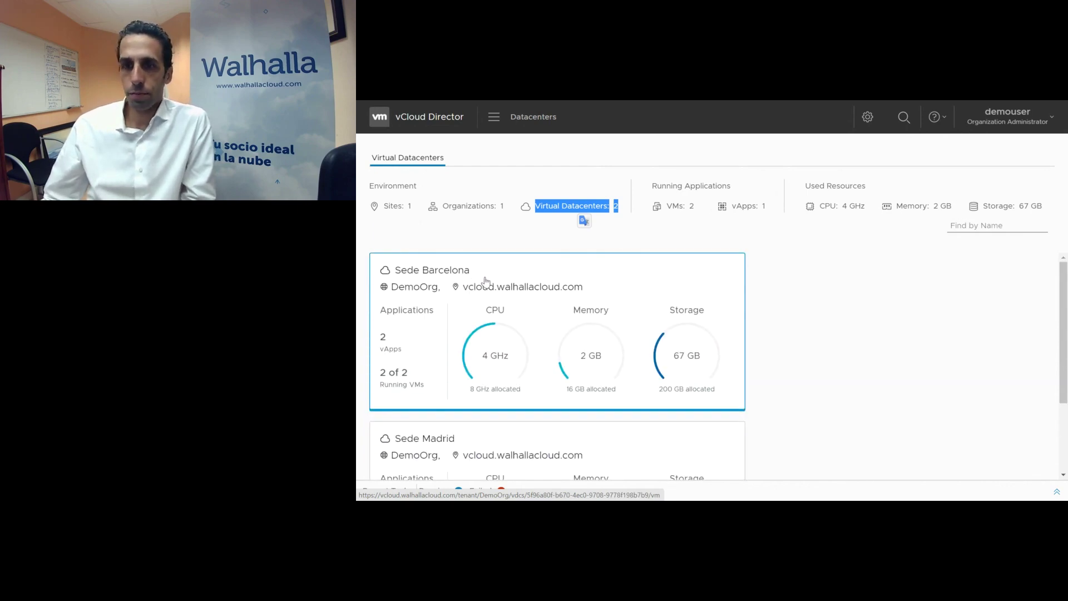
Step: Open the Sede Barcelona datacenter and review its Frontal Web and Administración vApps
{"action": "left_click", "coordinate": [529, 345]}
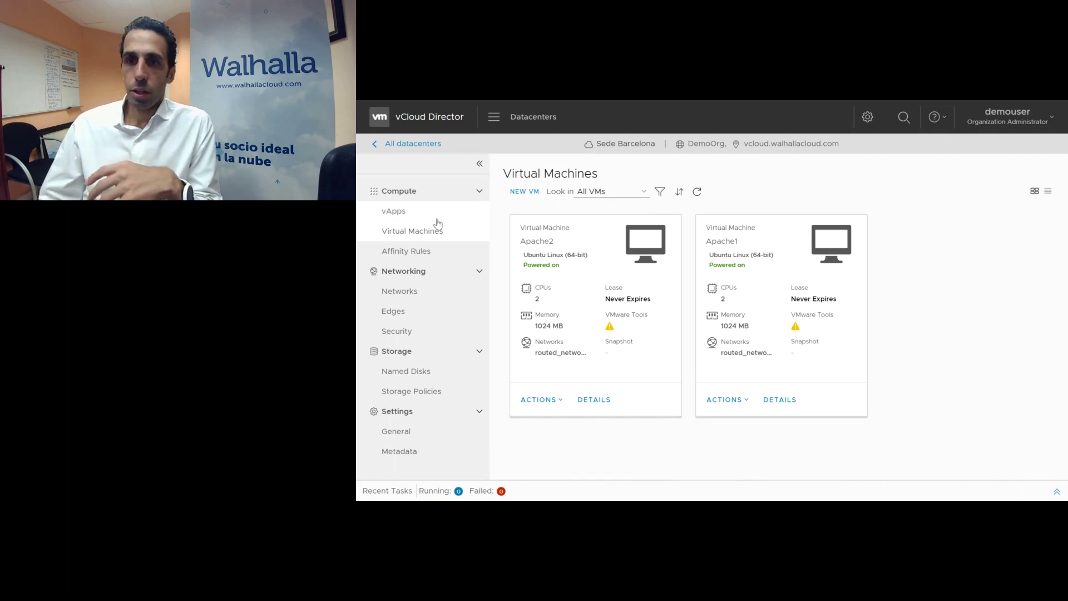
{"action": "left_click", "coordinate": [405, 215]}
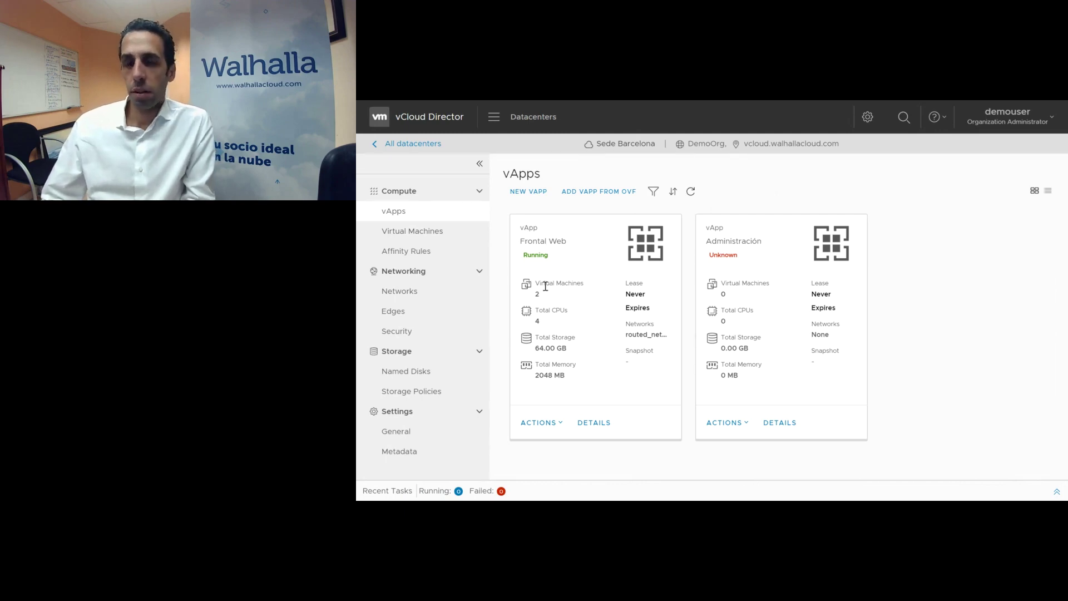
{"action": "left_click", "coordinate": [548, 241]}
{"action": "left_click_drag", "start_coordinate": [532, 241], "coordinate": [565, 242]}
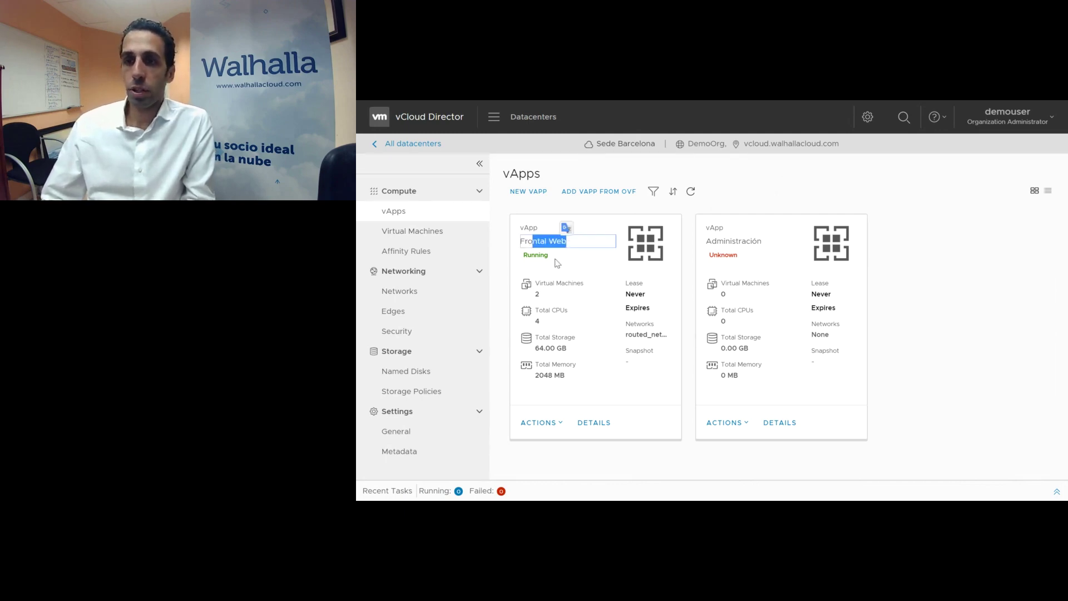
{"action": "double_click", "coordinate": [538, 294]}
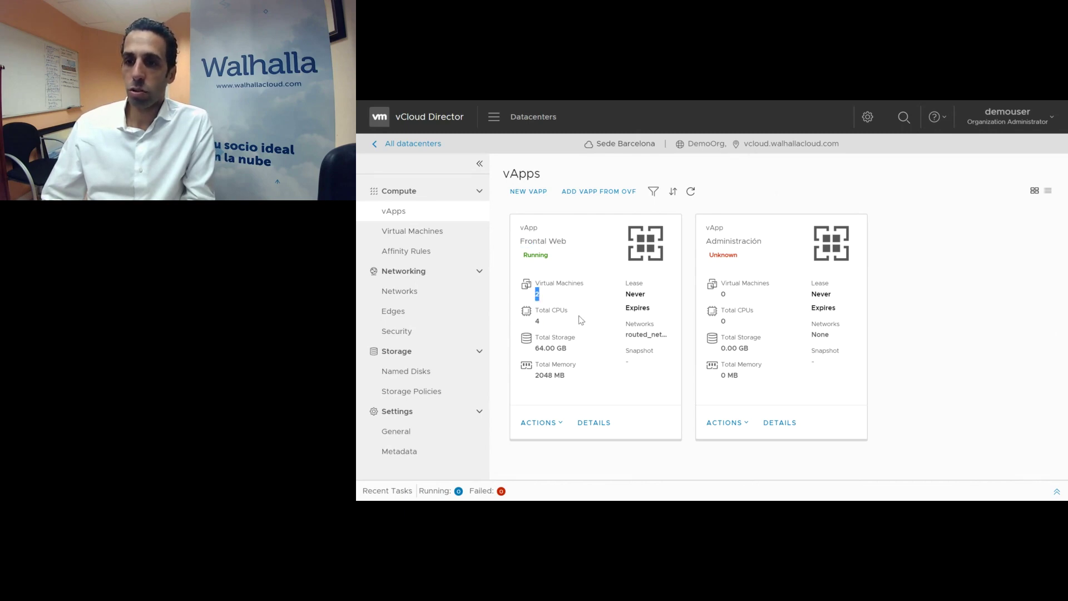
{"action": "left_click_drag", "start_coordinate": [715, 228], "coordinate": [850, 374]}
{"action": "left_click", "coordinate": [852, 372]}
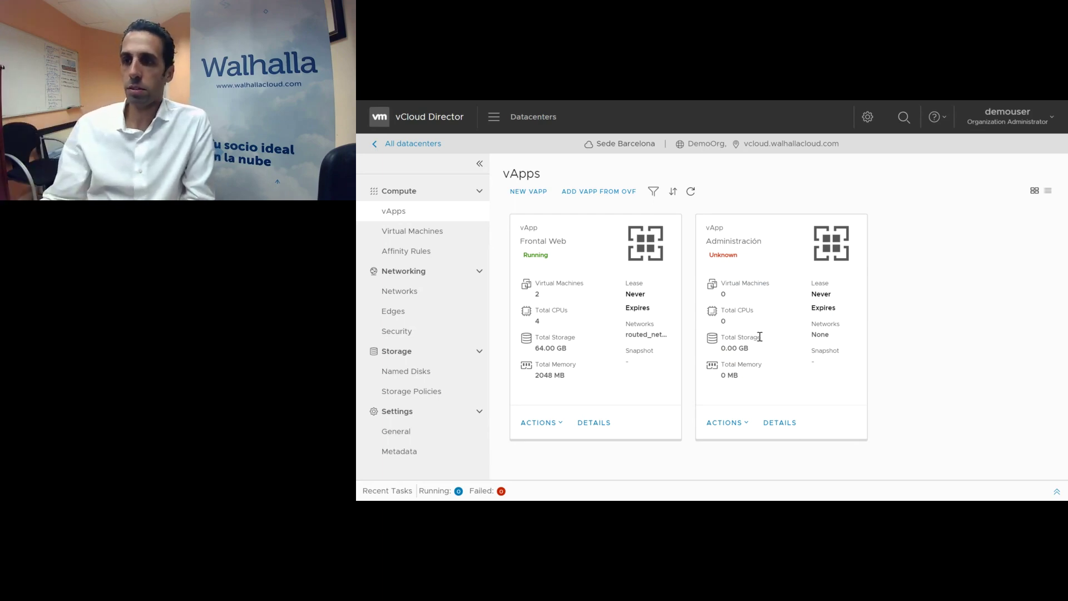
Step: Inspect the Frontal Web vApp's available actions and its details, including the network diagram
{"action": "left_click", "coordinate": [559, 423]}
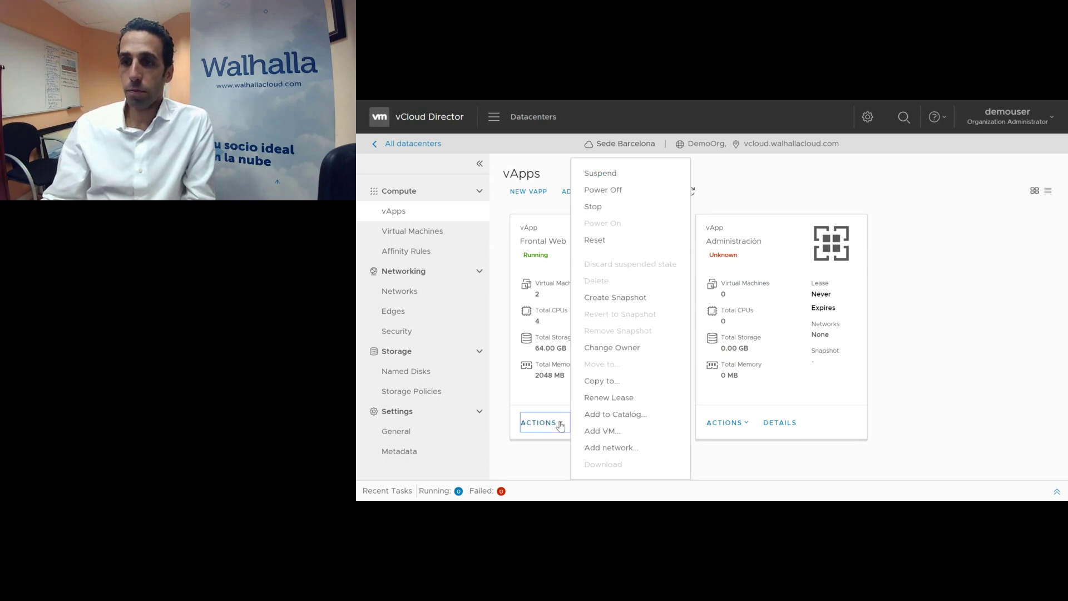
{"action": "left_click", "coordinate": [551, 462]}
{"action": "left_click", "coordinate": [594, 424]}
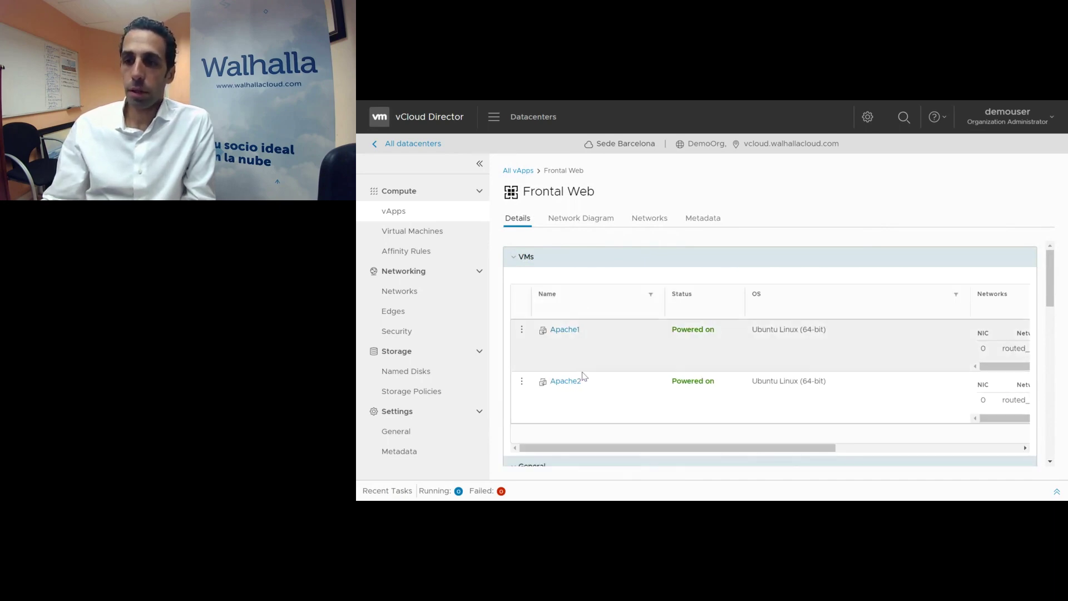
{"action": "left_click_drag", "start_coordinate": [812, 443], "coordinate": [677, 420]}
{"action": "scroll", "coordinate": [684, 374], "scroll_direction": "down", "scroll_amount": 3}
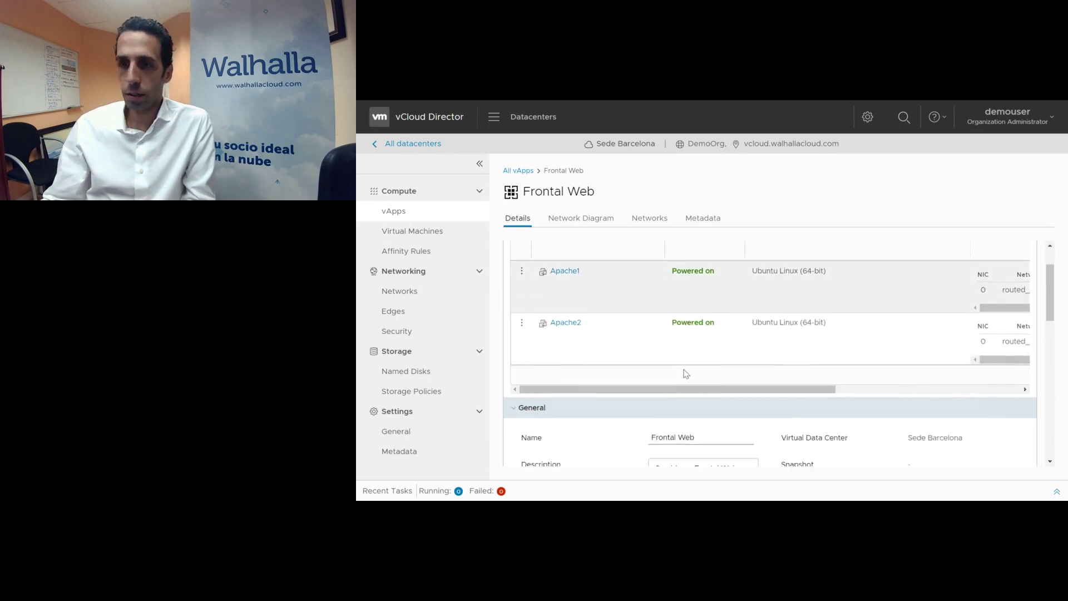
{"action": "scroll", "coordinate": [682, 367], "scroll_direction": "down", "scroll_amount": 12}
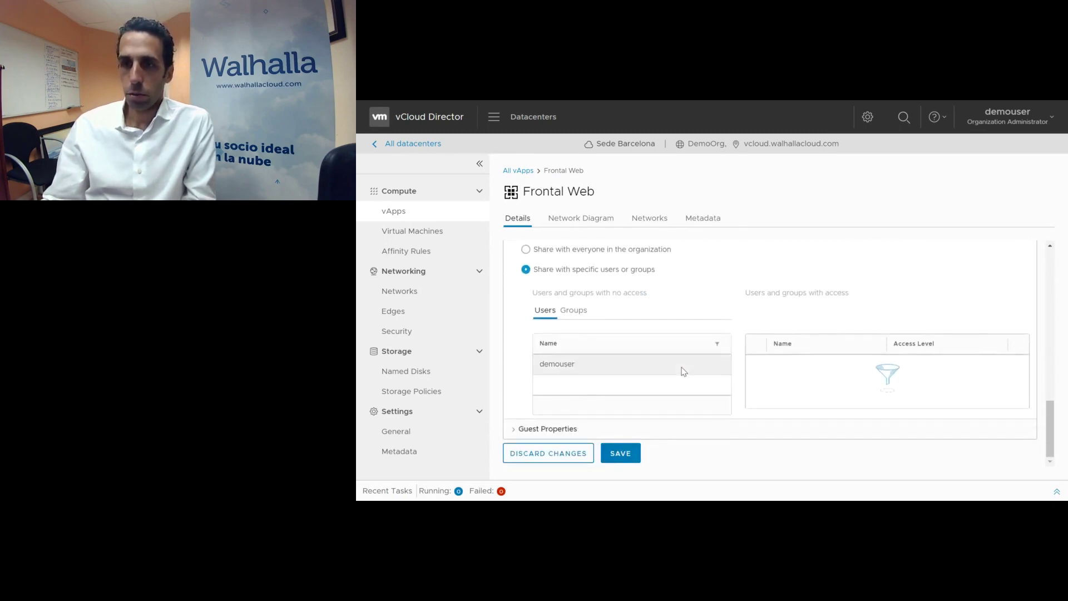
{"action": "scroll", "coordinate": [679, 369], "scroll_direction": "up", "scroll_amount": 15}
{"action": "left_click", "coordinate": [583, 218]}
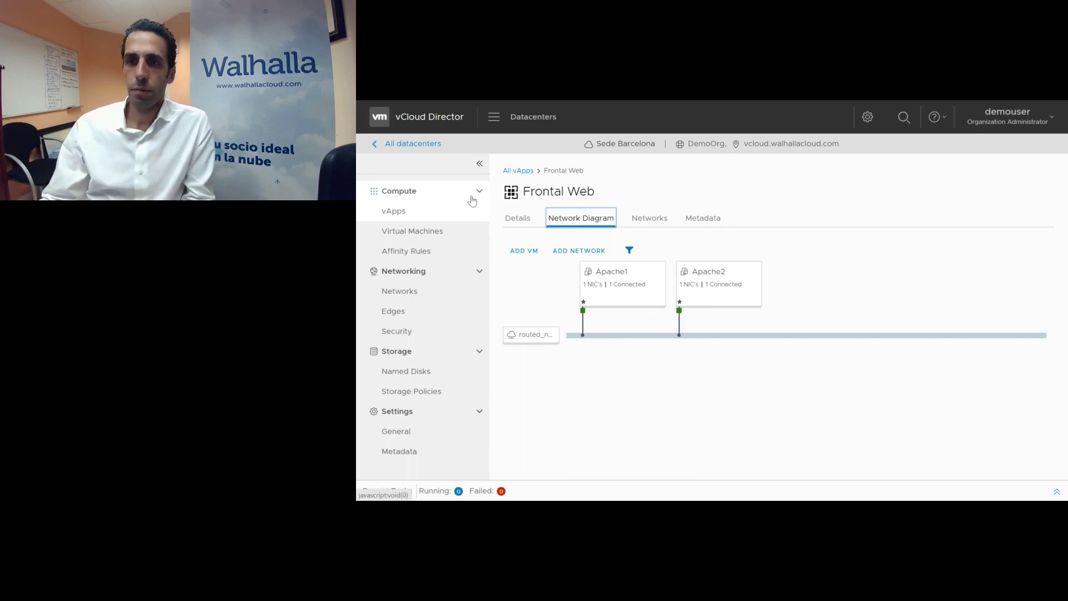
Step: Open the Apache1 virtual machine from the Frontal Web vApp's details and expand its Hardware settings
{"action": "left_click", "coordinate": [518, 171]}
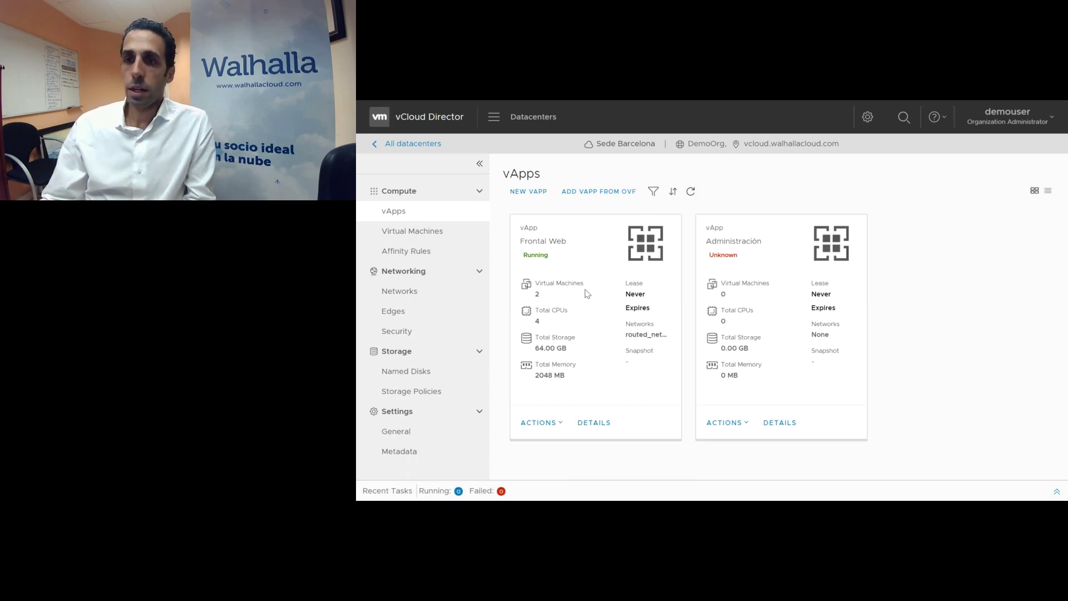
{"action": "left_click", "coordinate": [595, 423]}
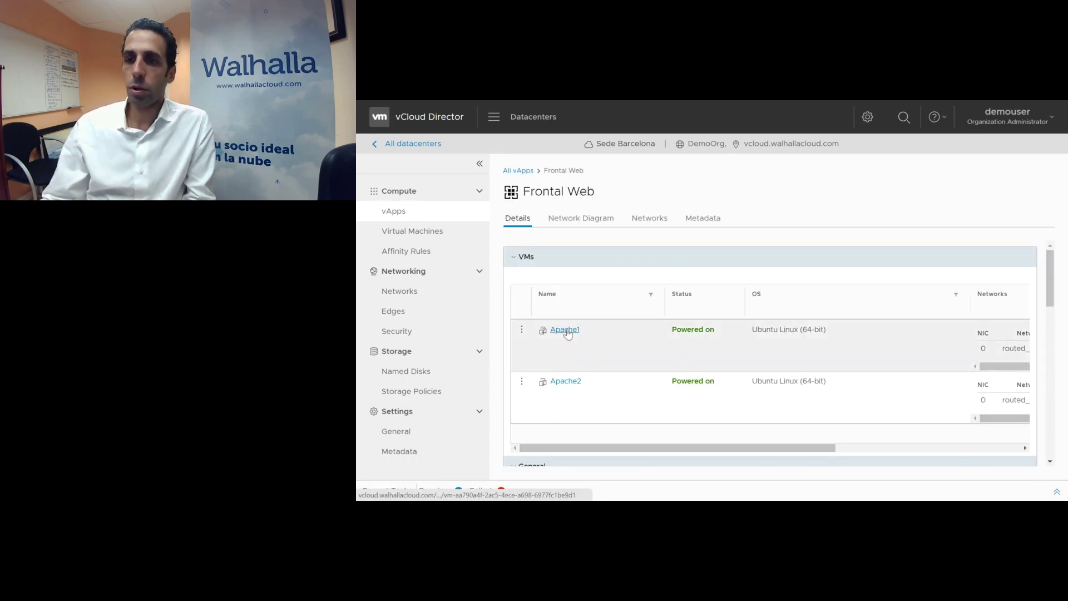
{"action": "left_click", "coordinate": [565, 330]}
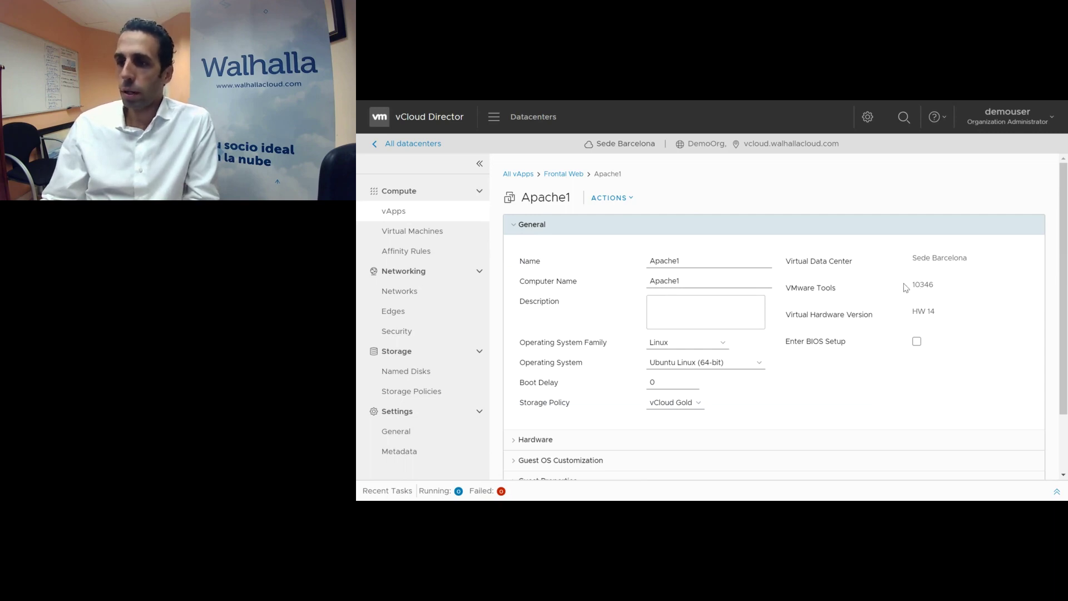
{"action": "scroll", "coordinate": [782, 371], "scroll_direction": "down", "scroll_amount": 1}
{"action": "left_click", "coordinate": [541, 385]}
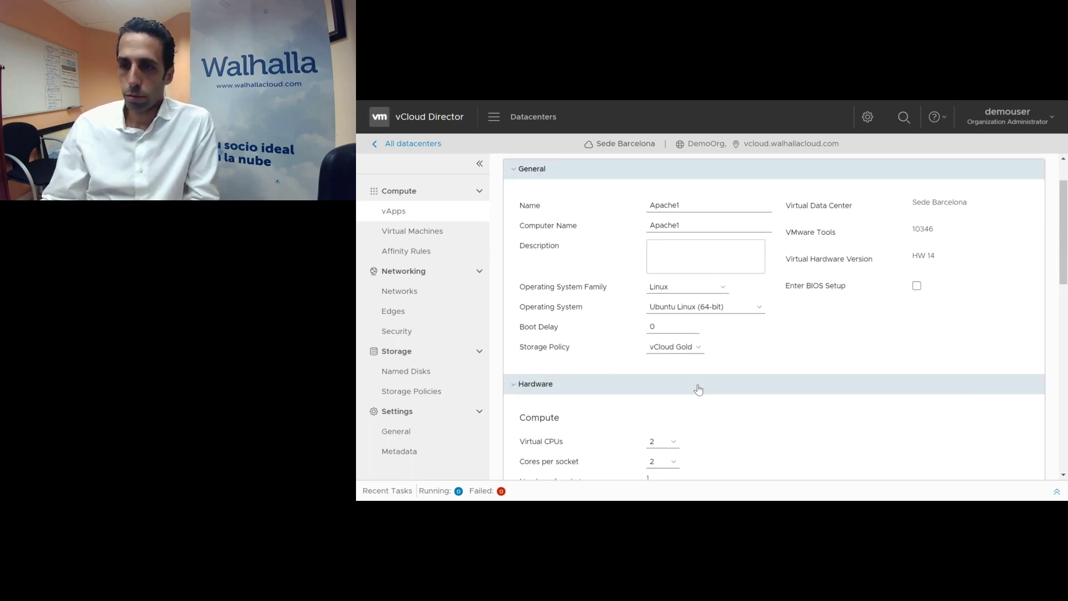
Step: Review Apache1's hardware settings, from the virtual CPU choices and memory to hard disks and NICs
{"action": "scroll", "coordinate": [678, 351], "scroll_direction": "down", "scroll_amount": 1}
{"action": "scroll", "coordinate": [680, 352], "scroll_direction": "down", "scroll_amount": 1}
{"action": "left_click", "coordinate": [674, 333]}
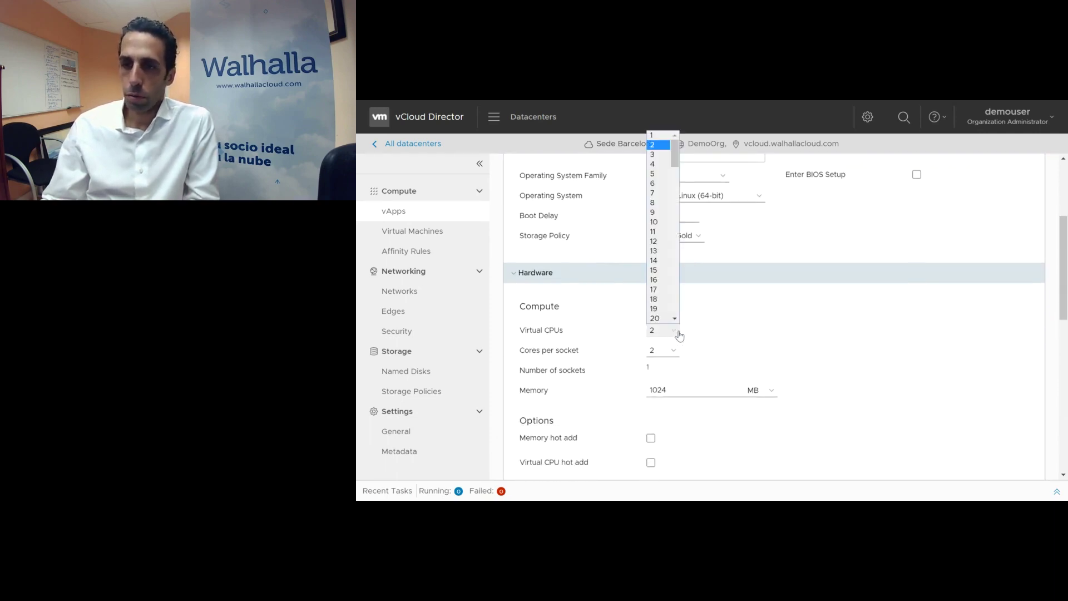
{"action": "left_click", "coordinate": [732, 327]}
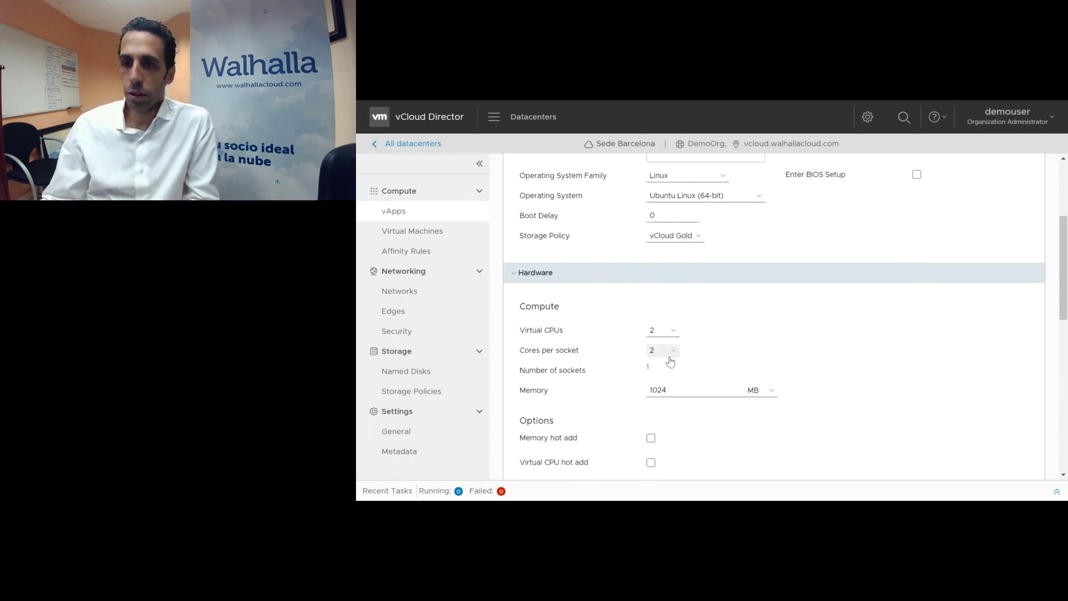
{"action": "scroll", "coordinate": [665, 355], "scroll_direction": "down", "scroll_amount": 4}
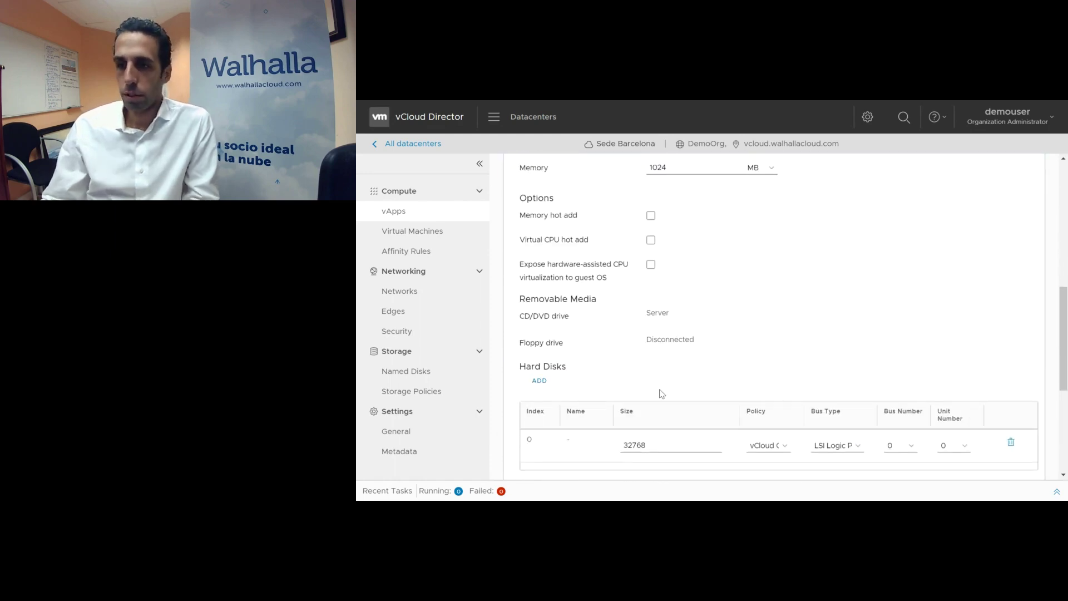
{"action": "scroll", "coordinate": [662, 389], "scroll_direction": "down", "scroll_amount": 2}
{"action": "scroll", "coordinate": [548, 390], "scroll_direction": "down", "scroll_amount": 2}
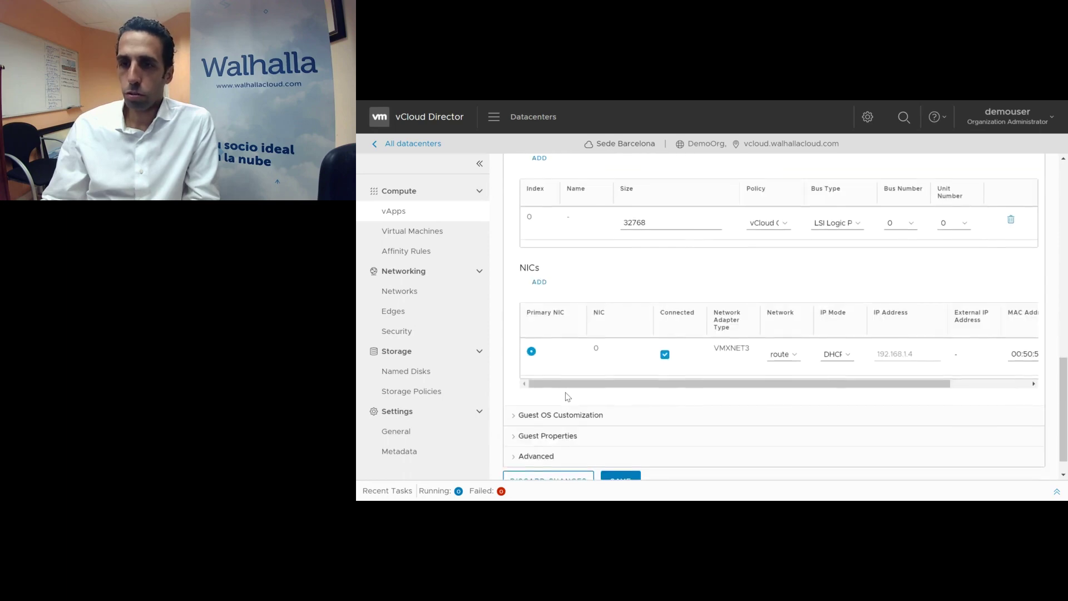
{"action": "scroll", "coordinate": [639, 429], "scroll_direction": "up", "scroll_amount": 9}
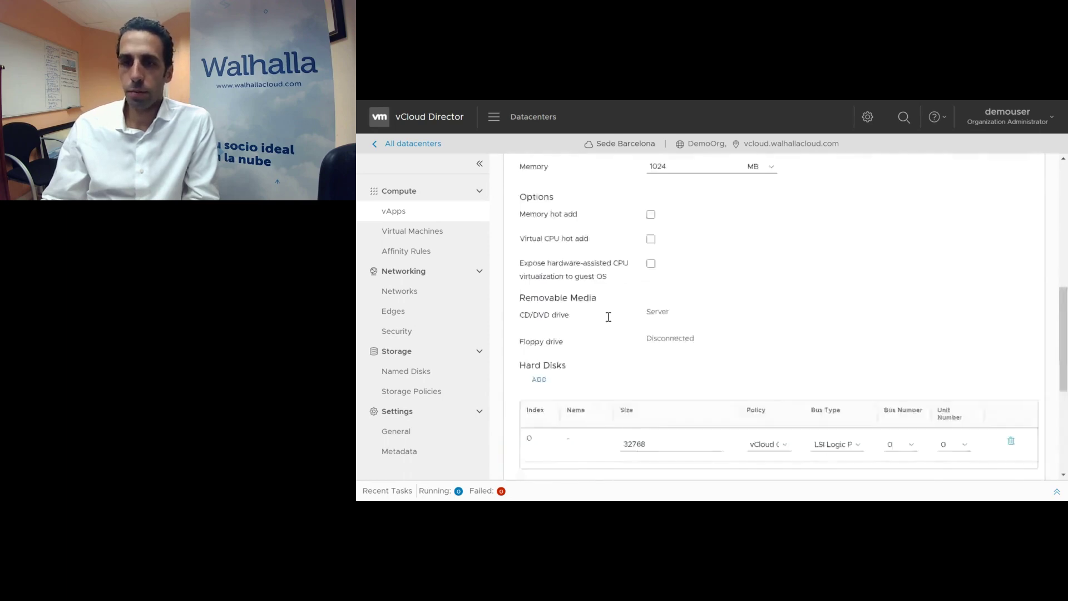
Step: Start a new virtual machine in Sede Barcelona with the name Test and the description "sff"
{"action": "left_click", "coordinate": [415, 233]}
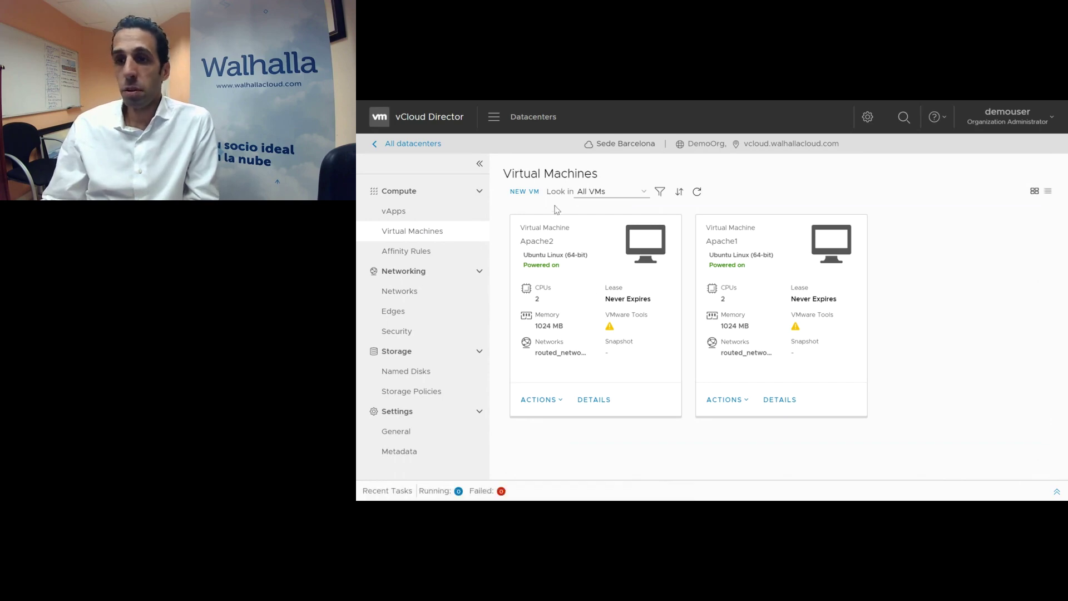
{"action": "left_click", "coordinate": [525, 192]}
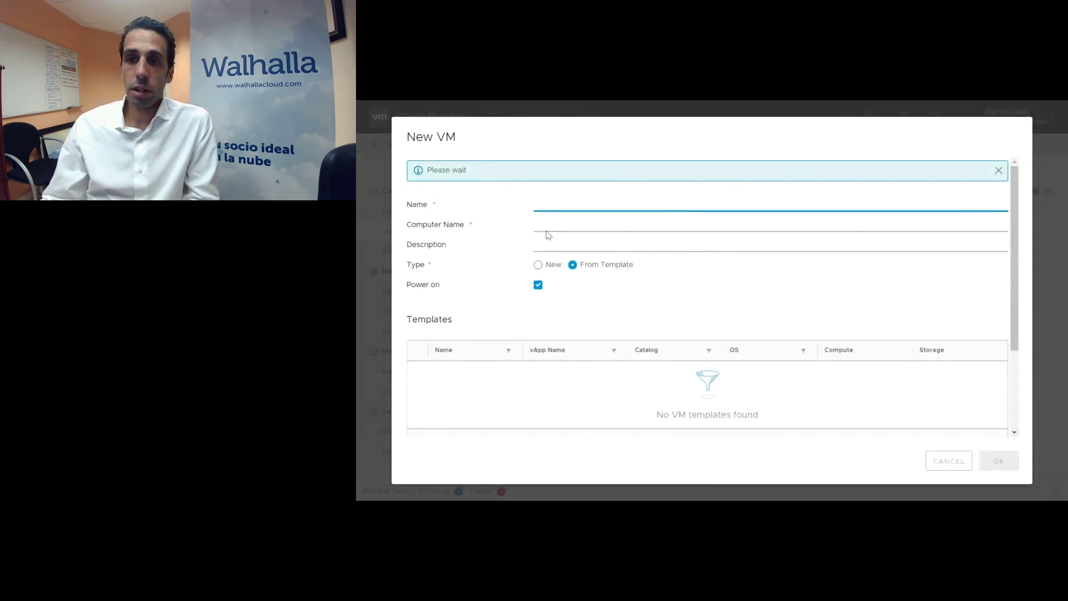
{"action": "type", "text": "Test"}
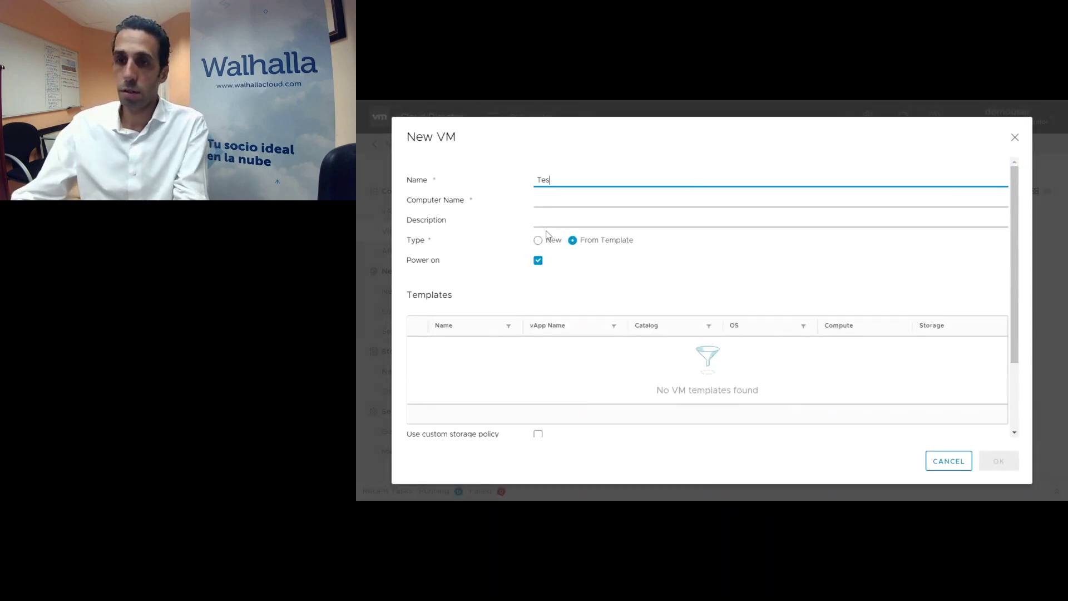
{"action": "left_click", "coordinate": [574, 217]}
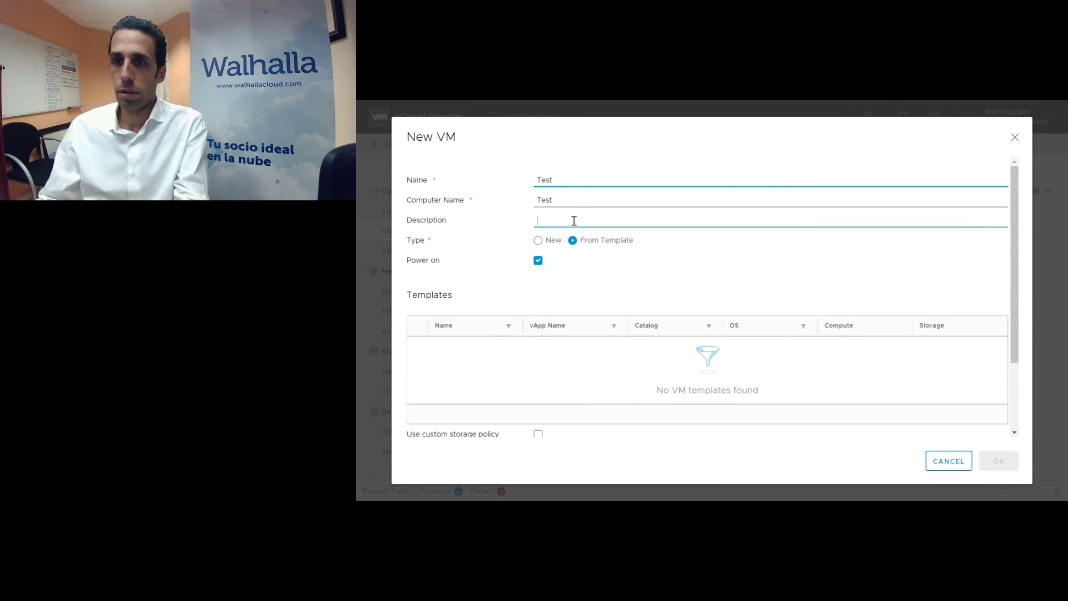
{"action": "type", "text": "sff"}
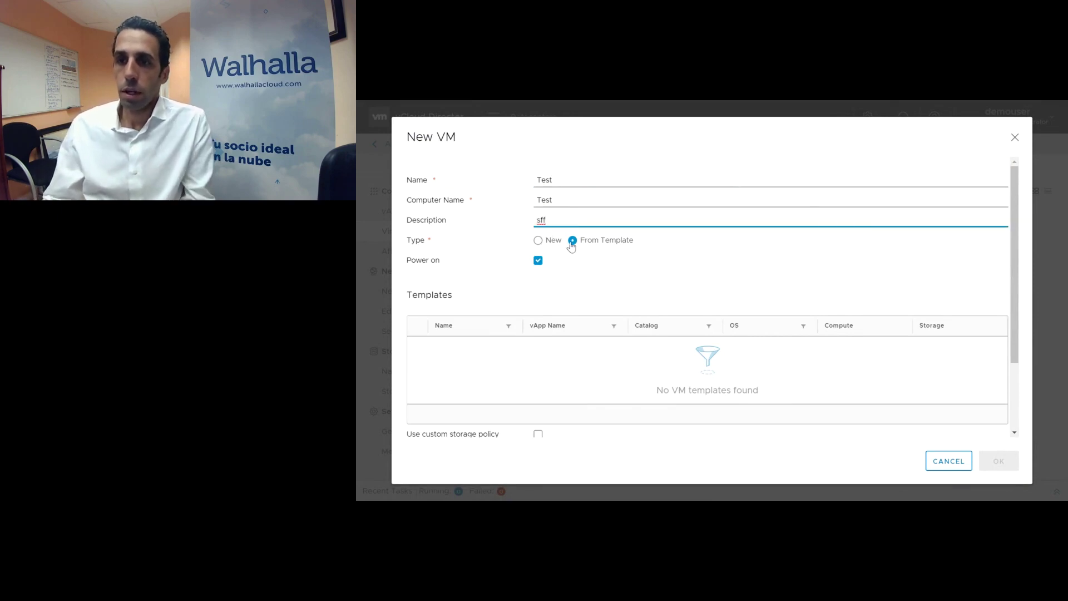
Step: Set the virtual machine's type to New with OS family Linux and Debian GNU/Linux 10 (64-bit), and open the boot image choices
{"action": "left_click", "coordinate": [538, 240]}
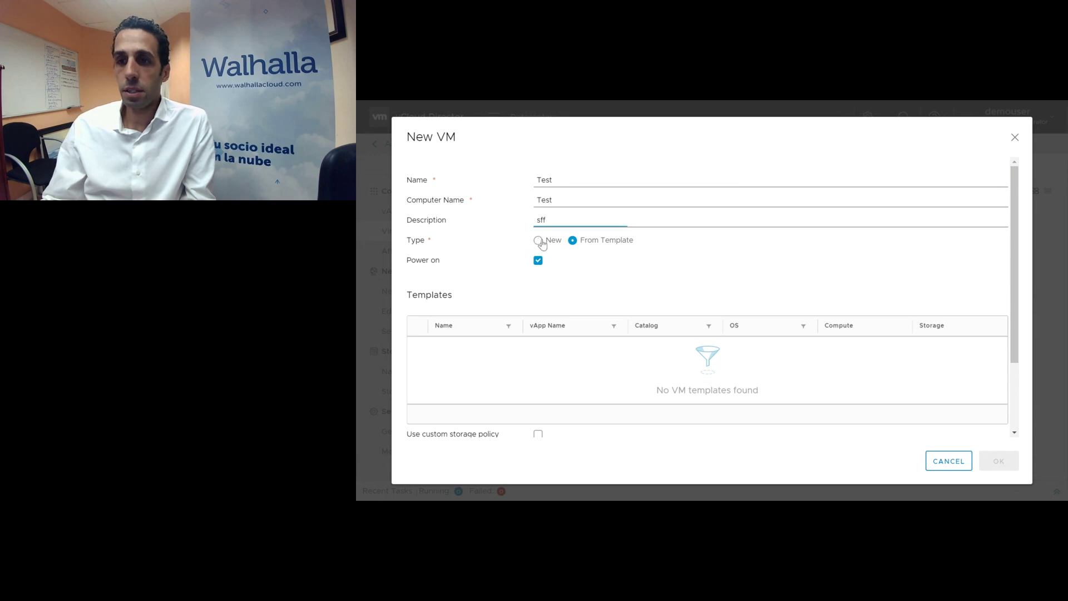
{"action": "left_click", "coordinate": [568, 315]}
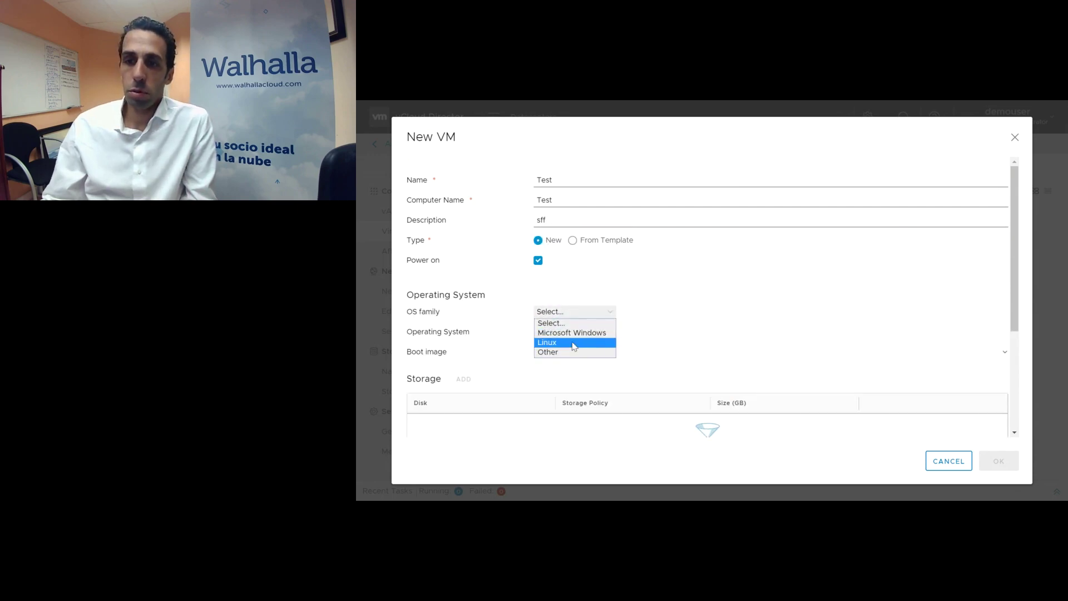
{"action": "left_click", "coordinate": [577, 342]}
{"action": "left_click", "coordinate": [561, 333]}
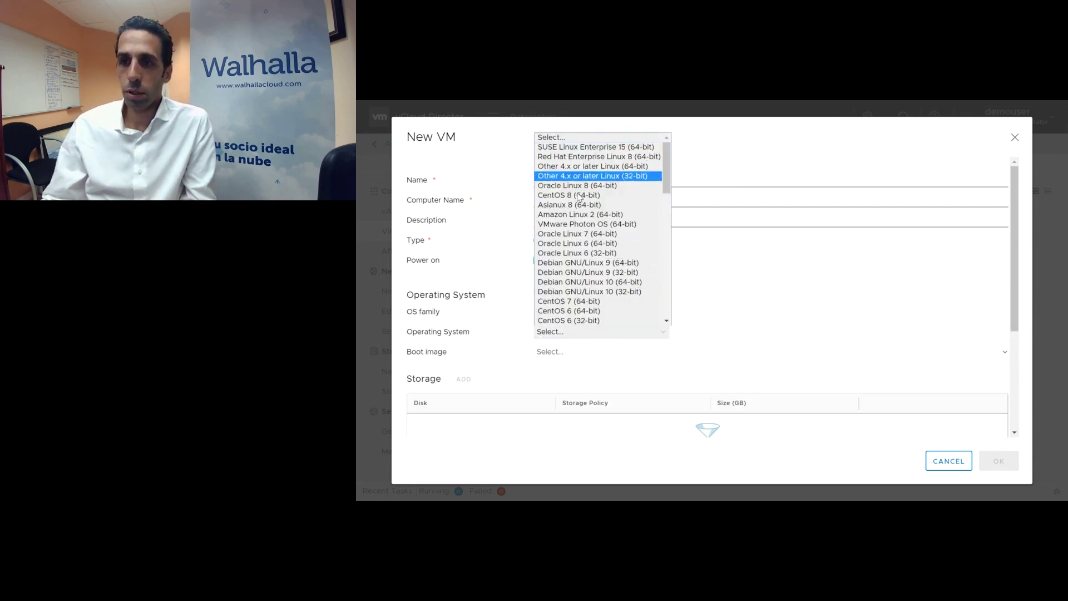
{"action": "left_click", "coordinate": [593, 283]}
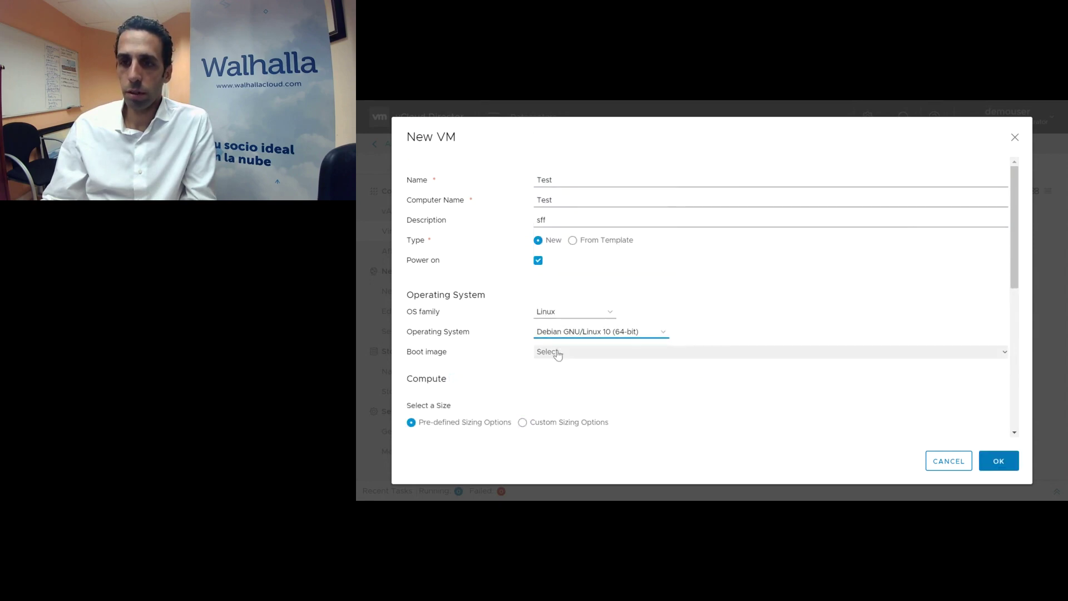
{"action": "left_click", "coordinate": [555, 350]}
Step: Switch the compute size to Custom Sizing Options with 4 virtual CPUs and 4 cores per socket
{"action": "scroll", "coordinate": [494, 324], "scroll_direction": "down", "scroll_amount": 5}
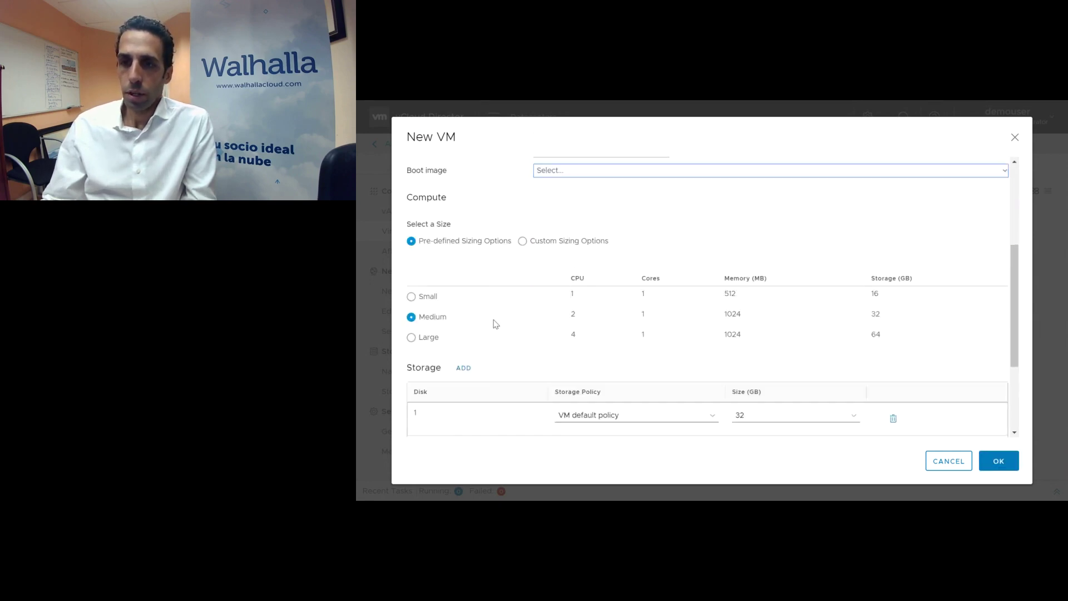
{"action": "scroll", "coordinate": [488, 208], "scroll_direction": "up", "scroll_amount": 1}
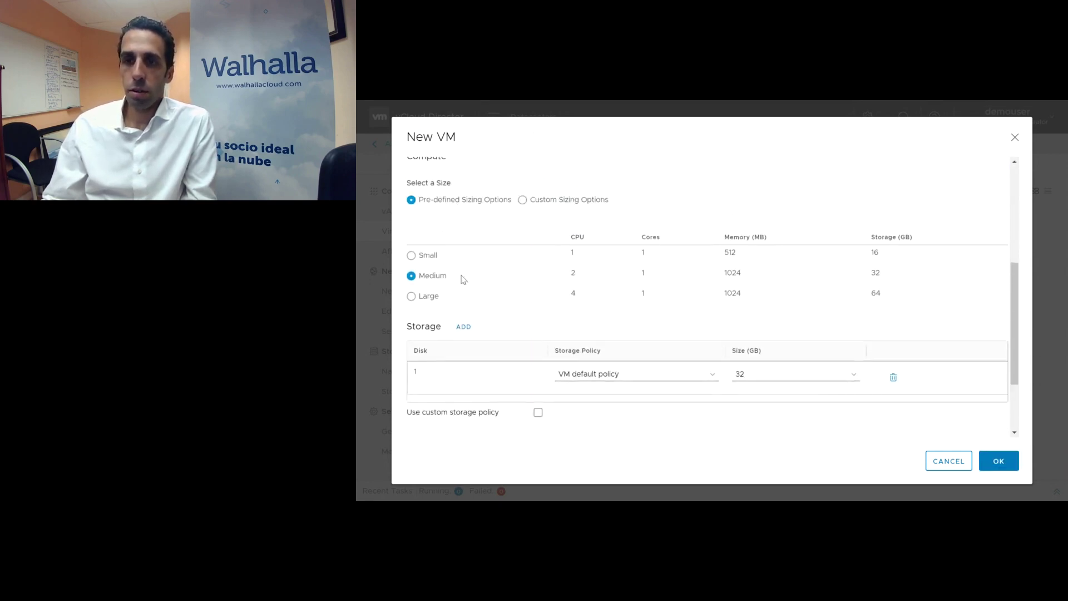
{"action": "left_click", "coordinate": [524, 200]}
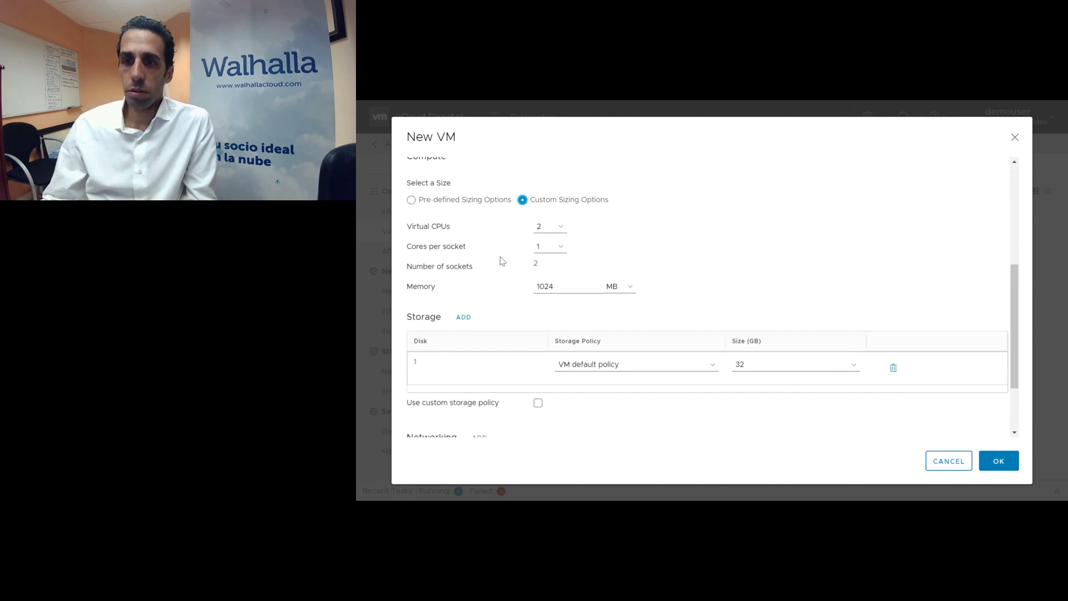
{"action": "left_click", "coordinate": [550, 226]}
{"action": "left_click", "coordinate": [560, 262]}
{"action": "left_click", "coordinate": [558, 247]}
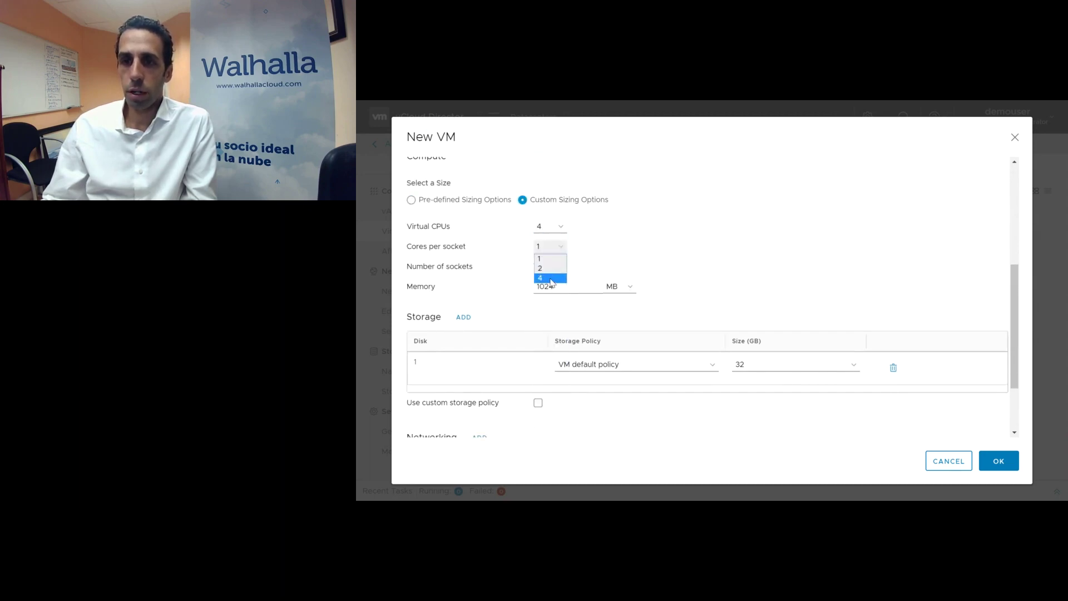
{"action": "left_click", "coordinate": [560, 274]}
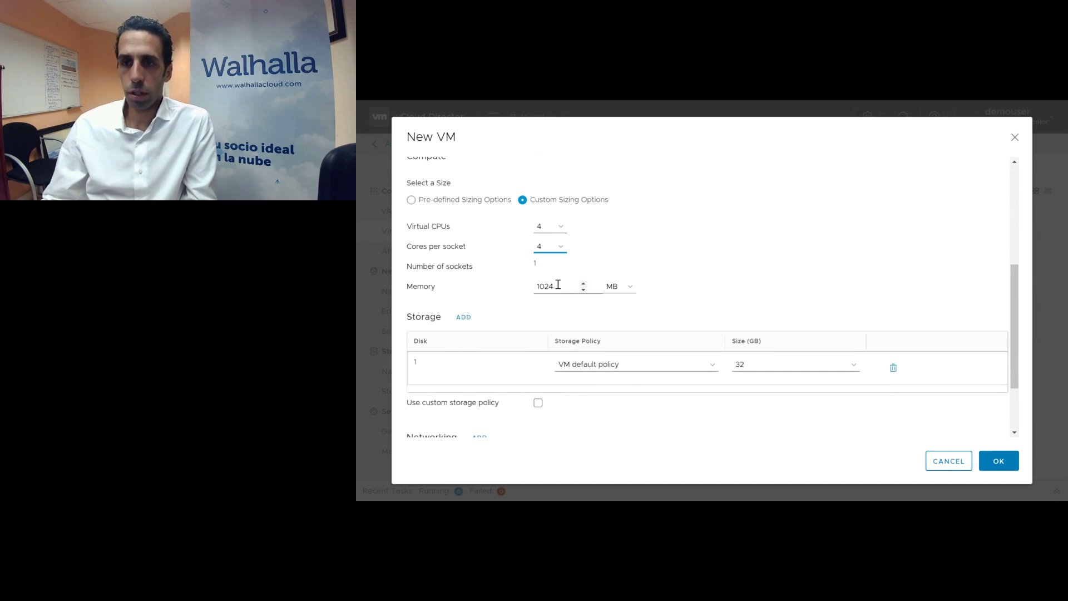
Step: Review the new virtual machine's storage and networking settings and cancel its creation
{"action": "scroll", "coordinate": [534, 339], "scroll_direction": "down", "scroll_amount": 1}
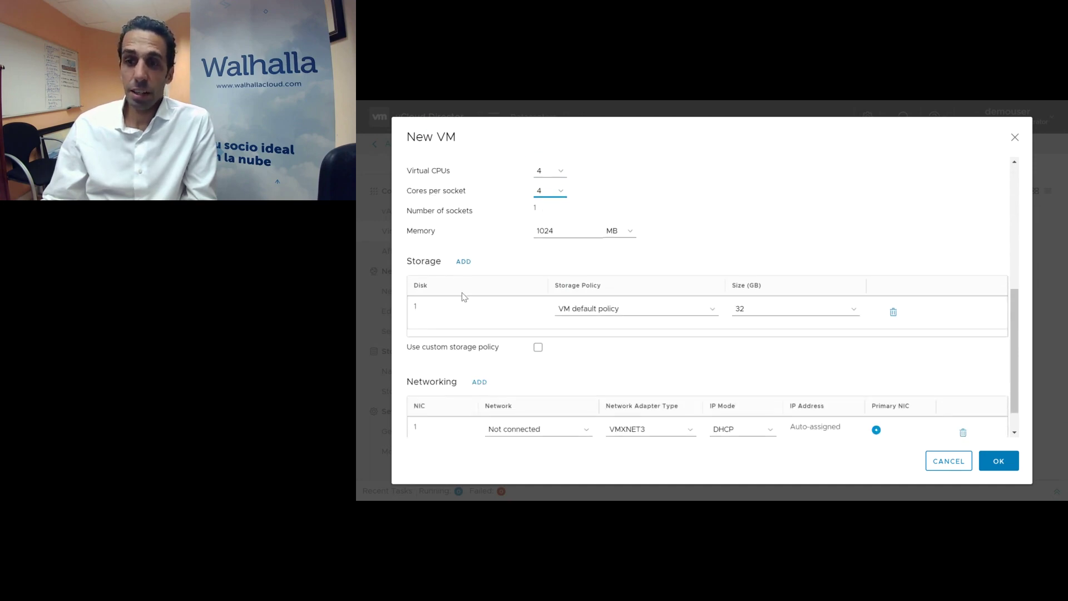
{"action": "scroll", "coordinate": [536, 303], "scroll_direction": "down", "scroll_amount": 1}
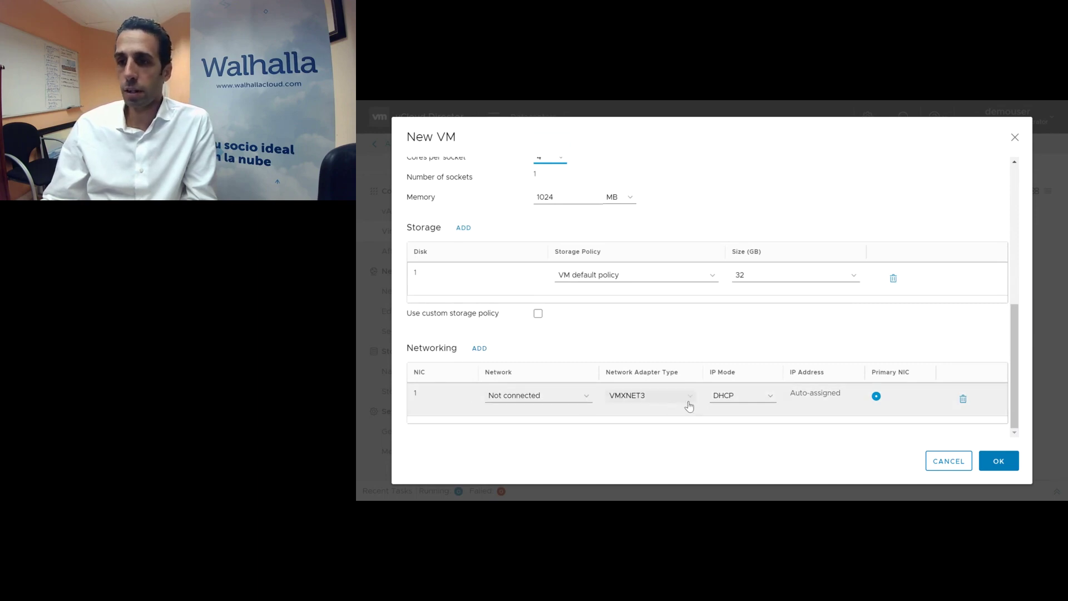
{"action": "left_click", "coordinate": [946, 460]}
Step: Inspect the settings of the Apache_Hosts_Separados anti-affinity rule and leave them without saving
{"action": "left_click", "coordinate": [419, 251]}
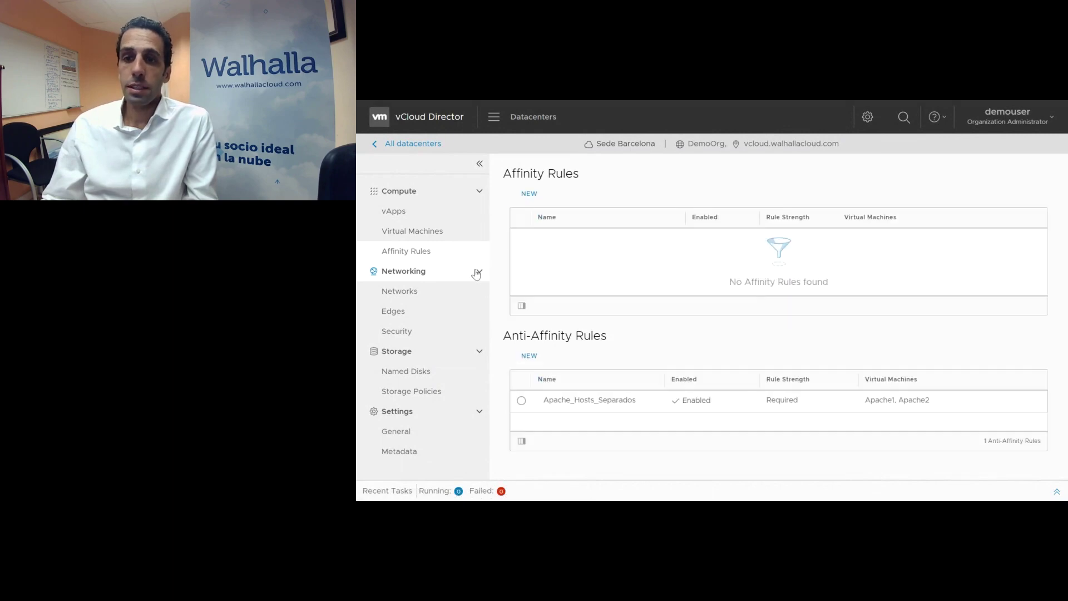
{"action": "left_click", "coordinate": [585, 399]}
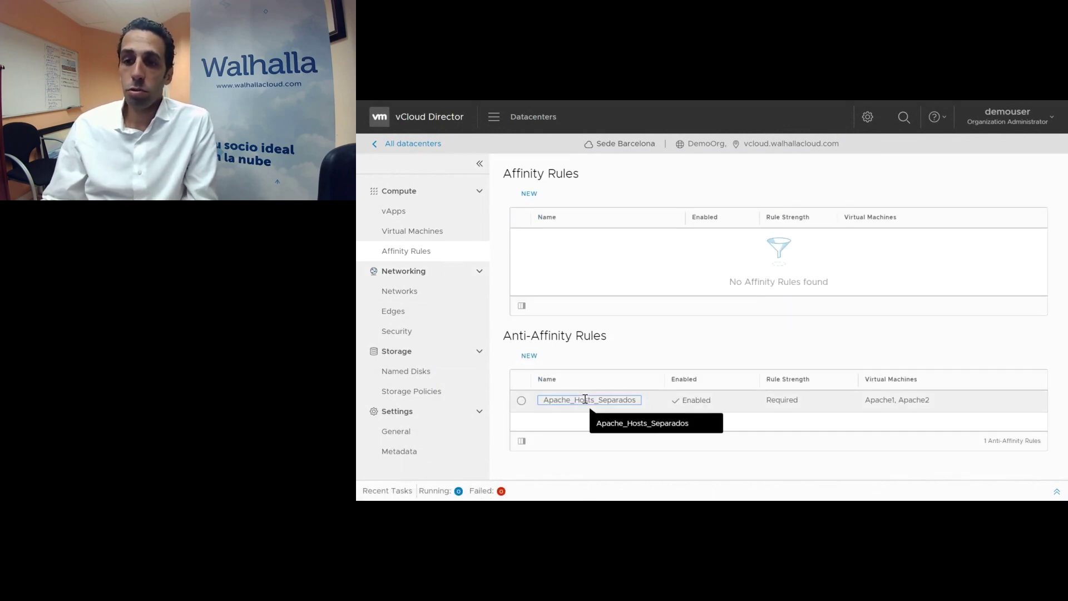
{"action": "left_click", "coordinate": [522, 400]}
{"action": "left_click", "coordinate": [576, 356]}
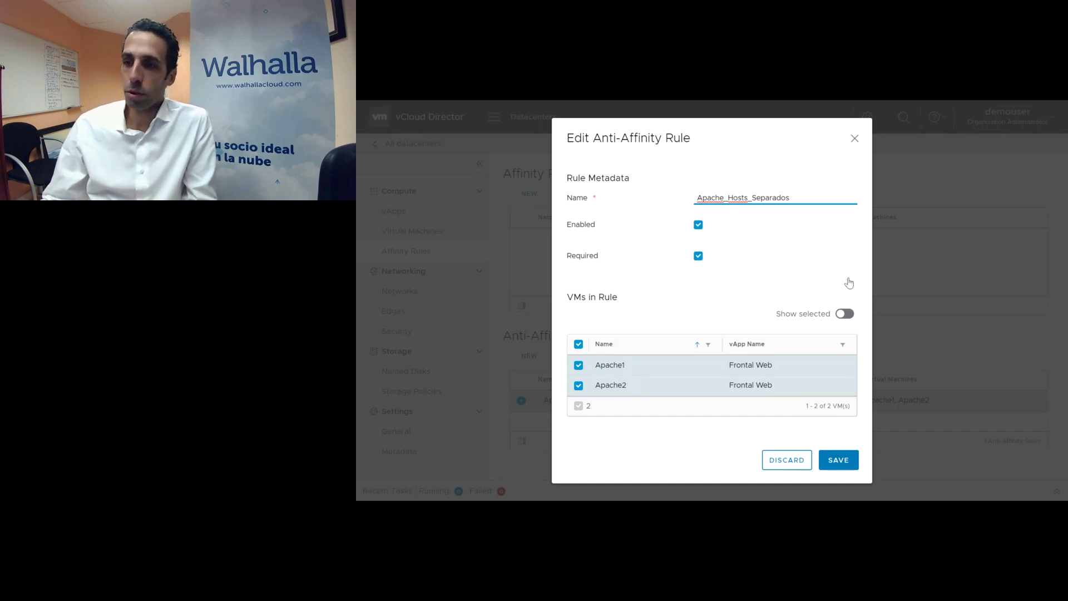
{"action": "left_click", "coordinate": [855, 140]}
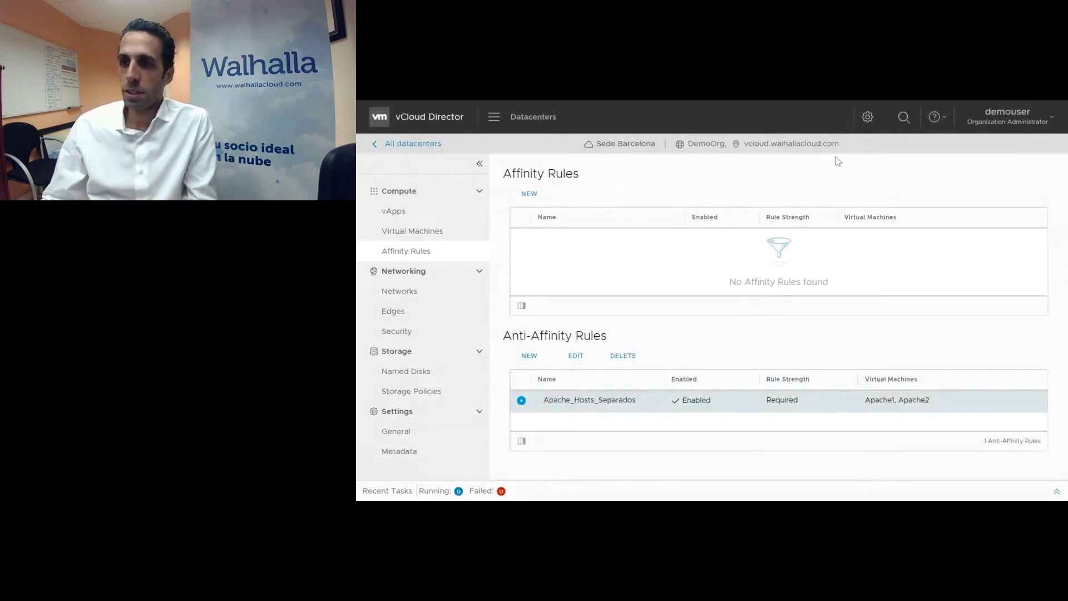
Step: Go to the datacenter's networks and open the general details of routed_network
{"action": "left_click", "coordinate": [411, 293]}
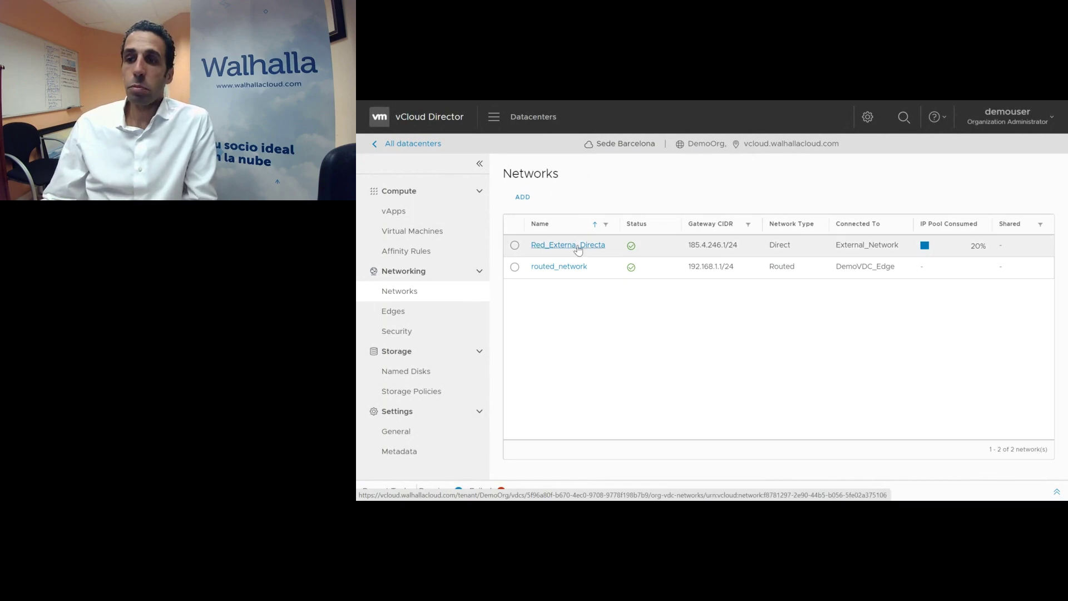
{"action": "double_click", "coordinate": [782, 266]}
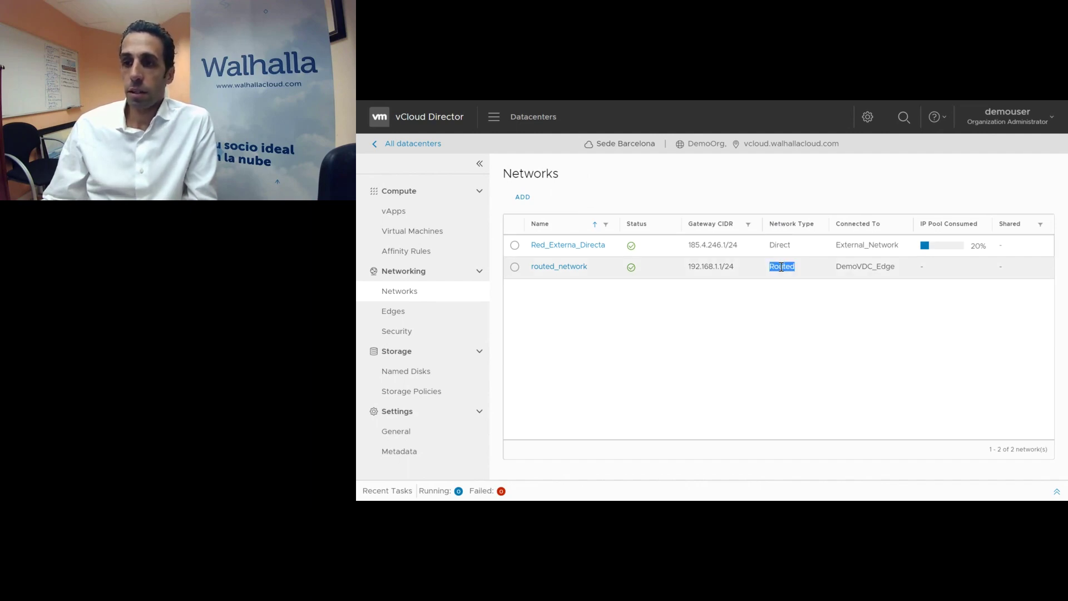
{"action": "left_click", "coordinate": [554, 268]}
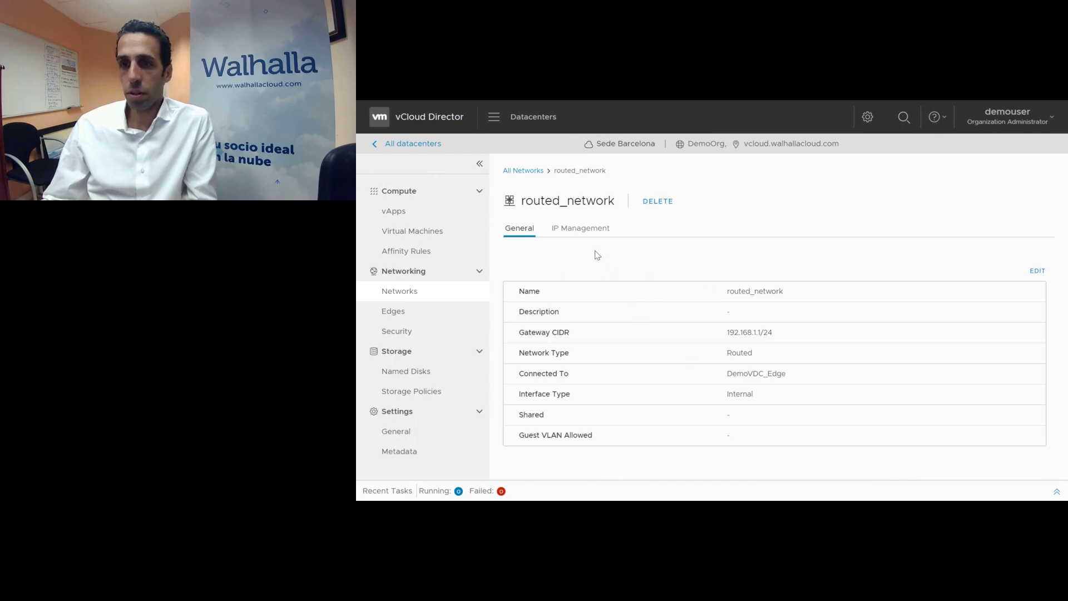
Step: Review routed_network's IP management, covering static IP pools, DNS and IP usage, and return to the list of all networks
{"action": "left_click", "coordinate": [586, 229]}
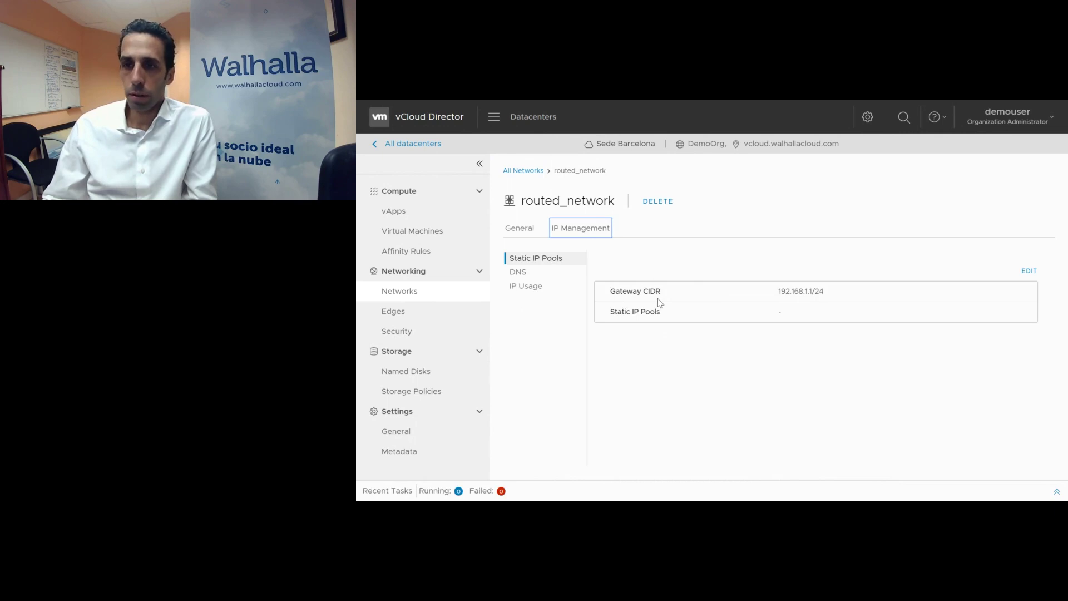
{"action": "left_click", "coordinate": [551, 272]}
{"action": "left_click", "coordinate": [539, 287]}
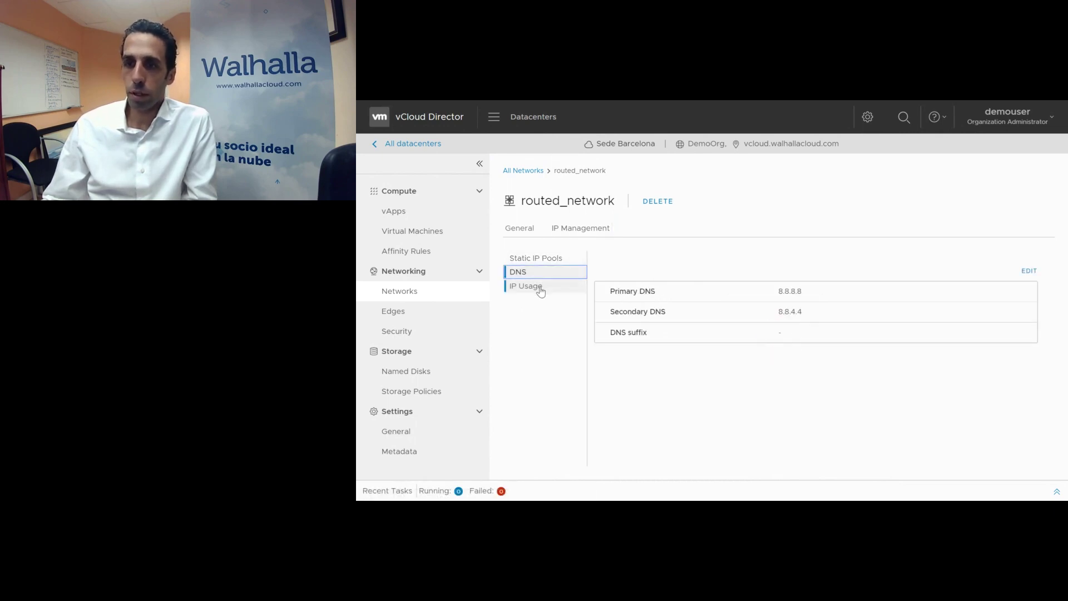
{"action": "left_click", "coordinate": [526, 229]}
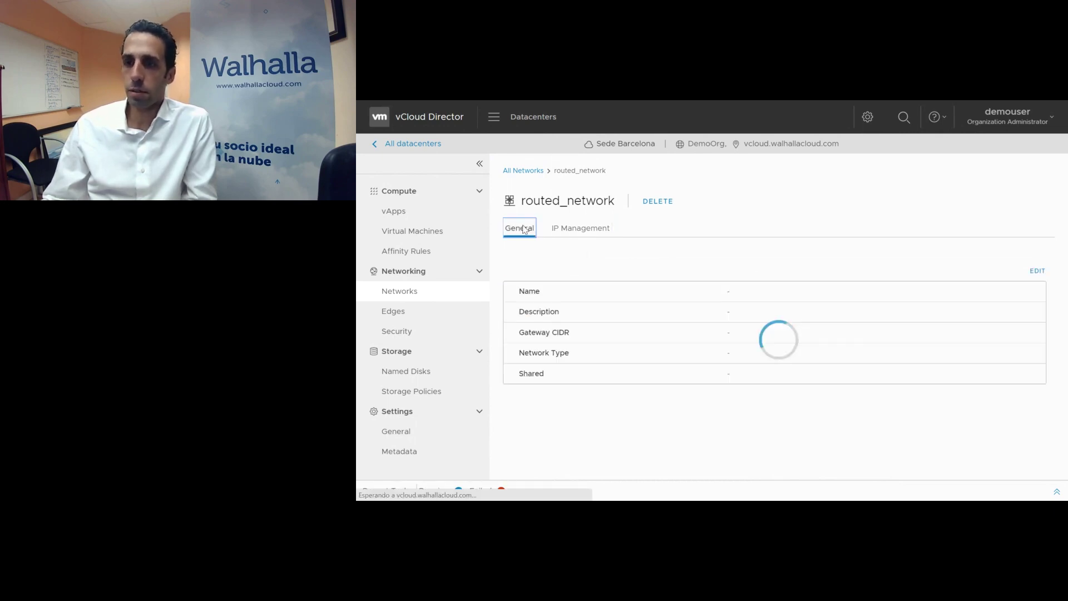
{"action": "left_click", "coordinate": [529, 171]}
Step: Open the services of the DemoVDC_Edge edge gateway and review its firewall rules
{"action": "left_click", "coordinate": [410, 317]}
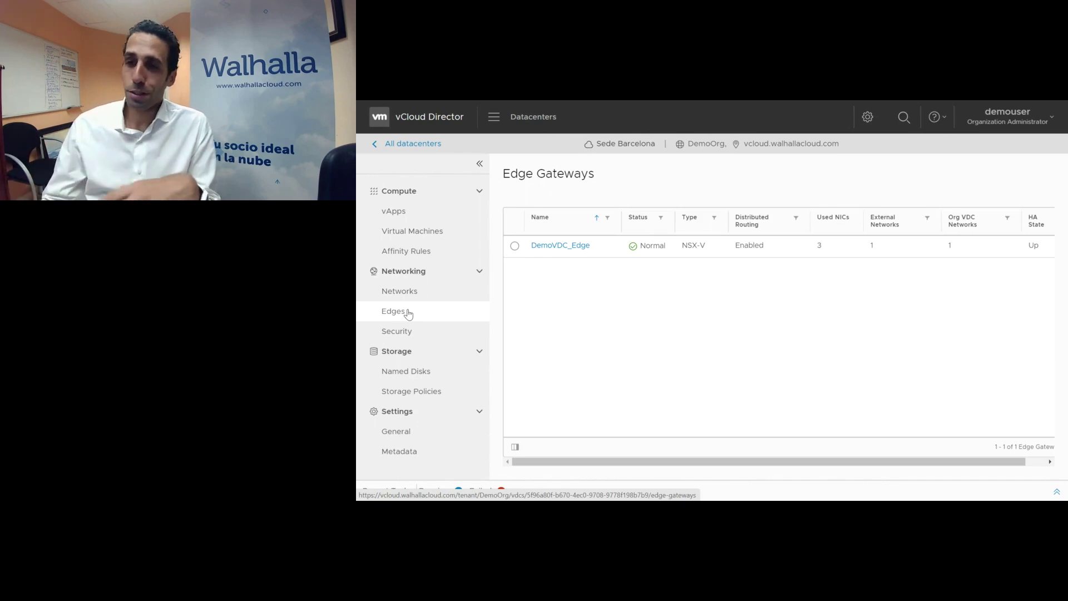
{"action": "left_click", "coordinate": [557, 251]}
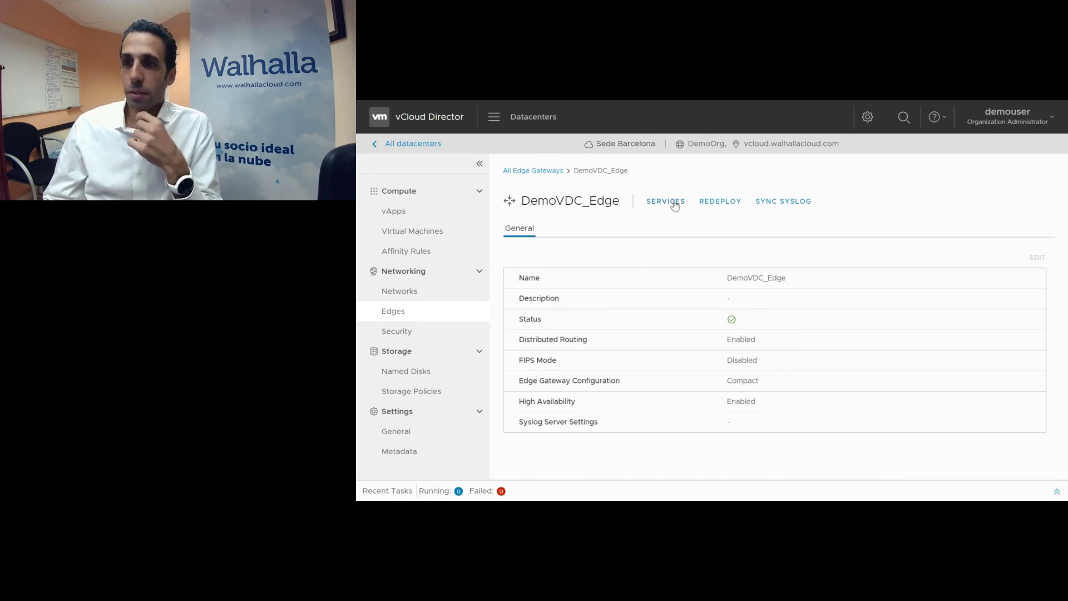
{"action": "left_click", "coordinate": [674, 204]}
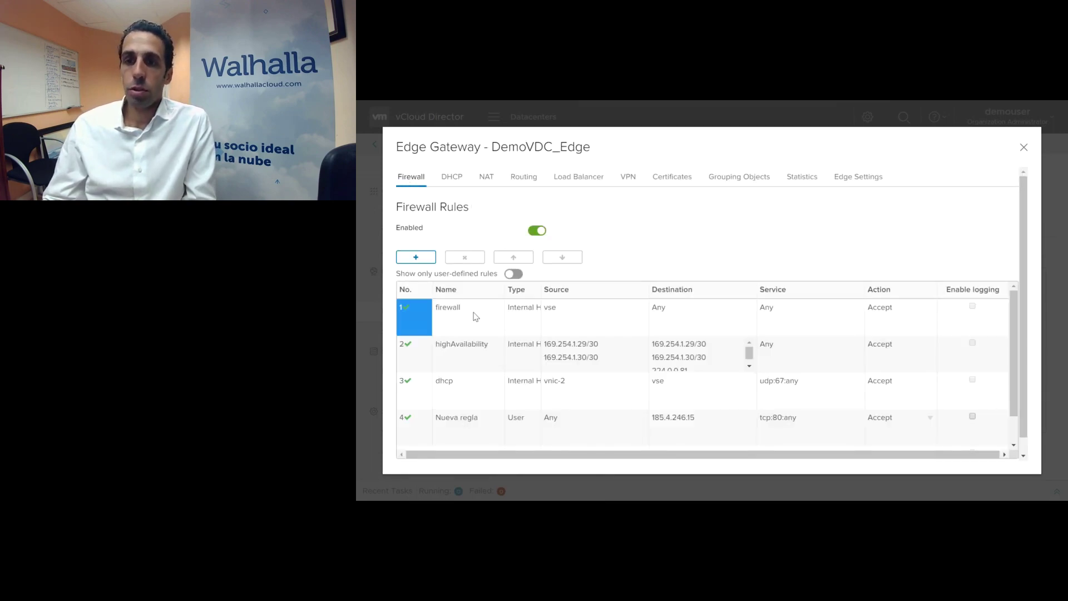
{"action": "scroll", "coordinate": [467, 356], "scroll_direction": "down", "scroll_amount": 1}
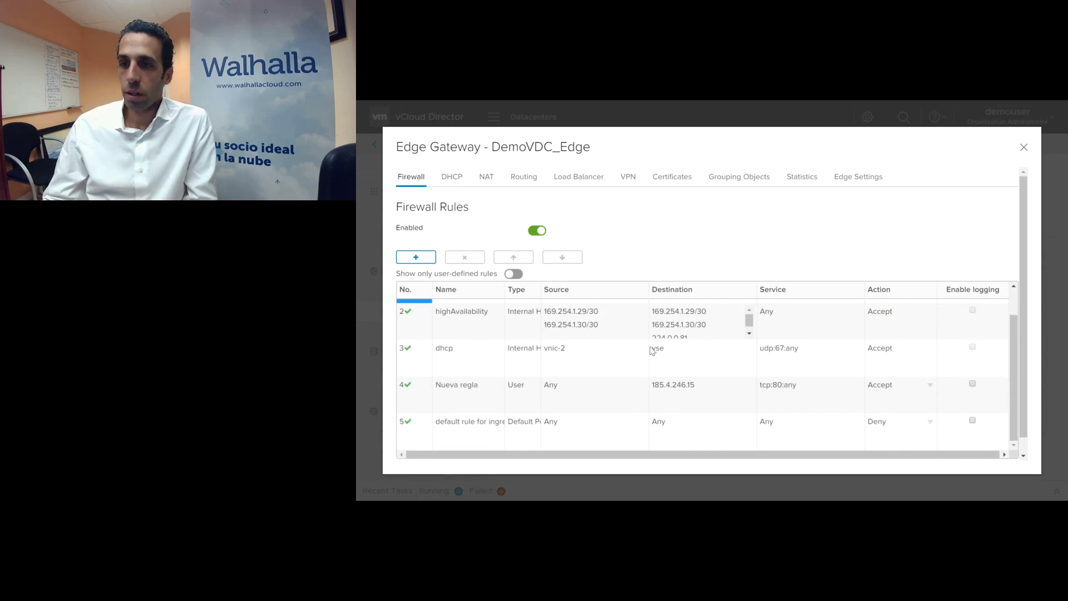
{"action": "scroll", "coordinate": [671, 344], "scroll_direction": "up", "scroll_amount": 1}
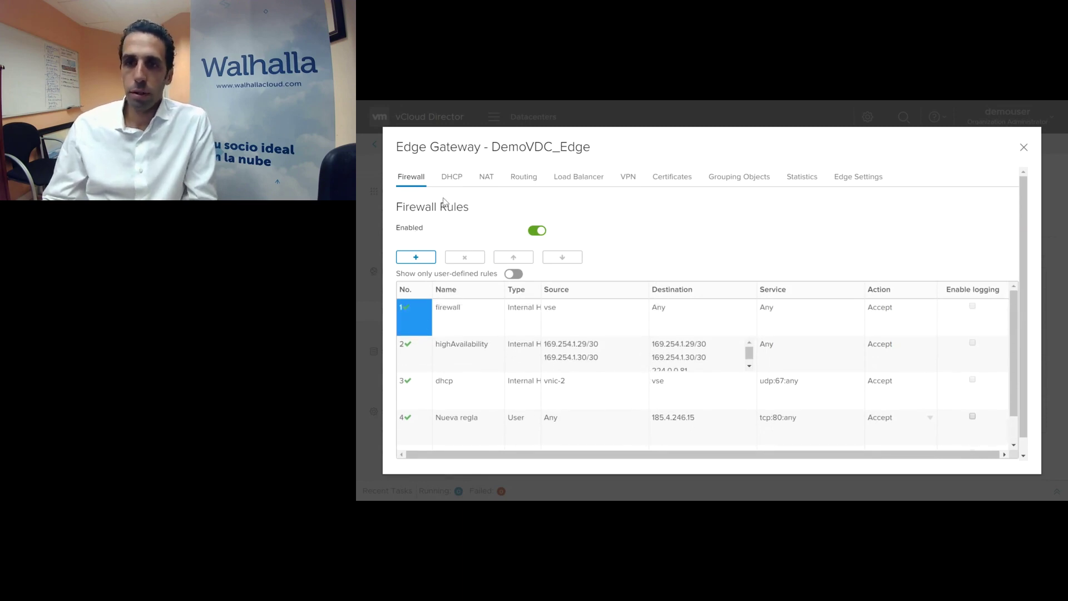
Step: Review the edge gateway's DHCP pools, NAT rules and routing configuration
{"action": "left_click", "coordinate": [452, 175]}
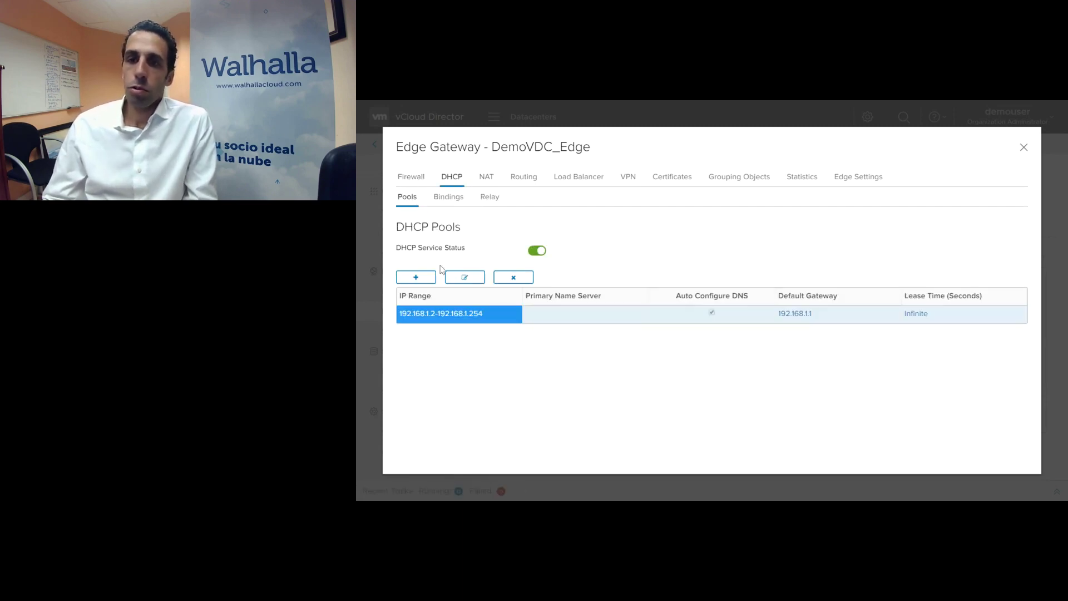
{"action": "left_click", "coordinate": [486, 176]}
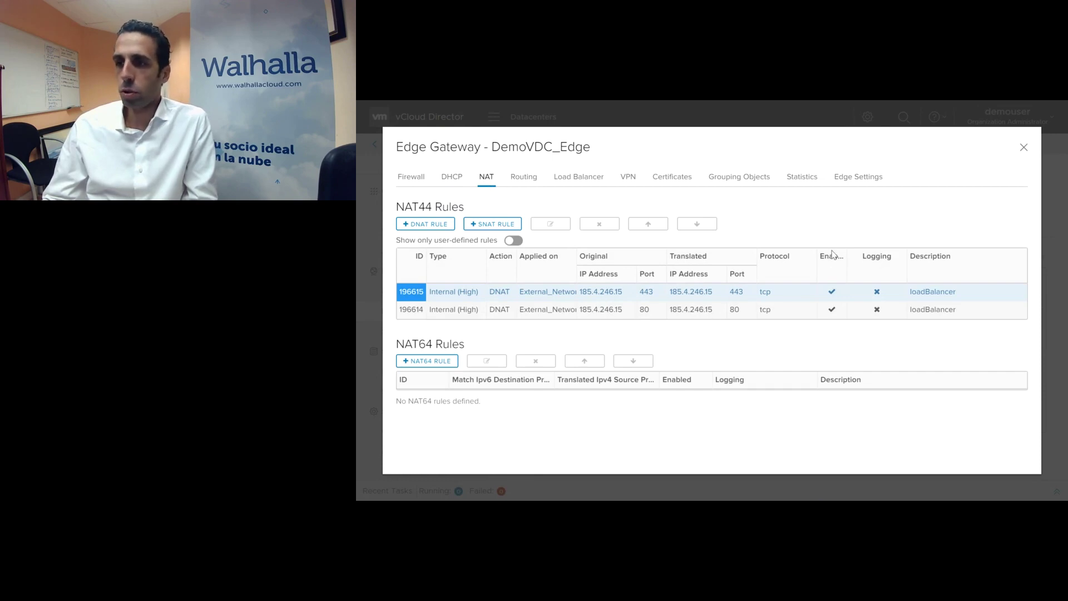
{"action": "left_click", "coordinate": [525, 177]}
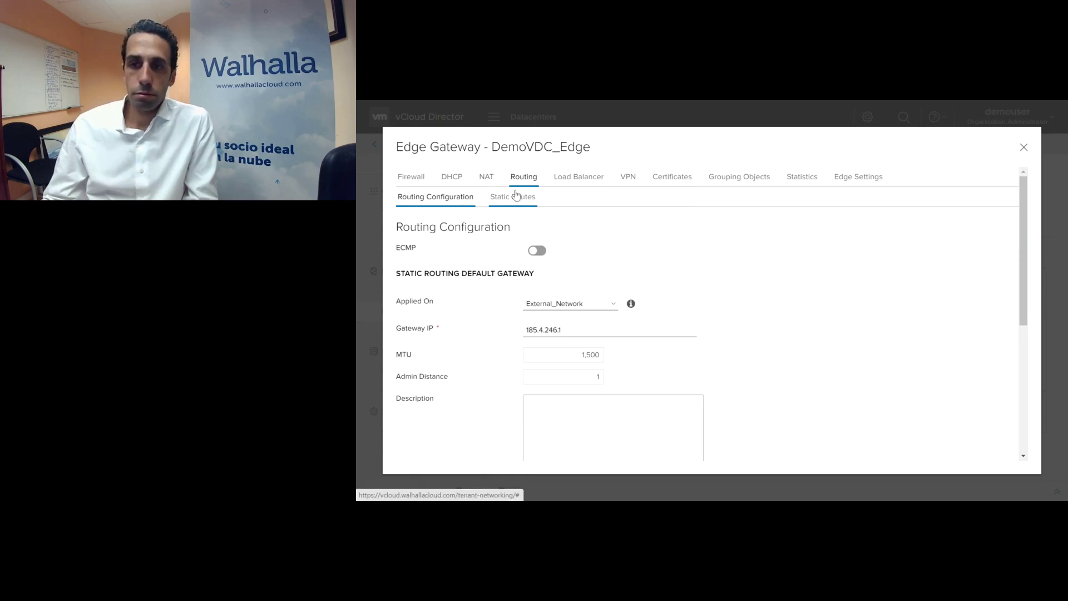
Step: Review the edge gateway's load balancer, from its global configuration and application profiles to the TCP, HTTP and HTTPS service monitors
{"action": "left_click", "coordinate": [577, 177]}
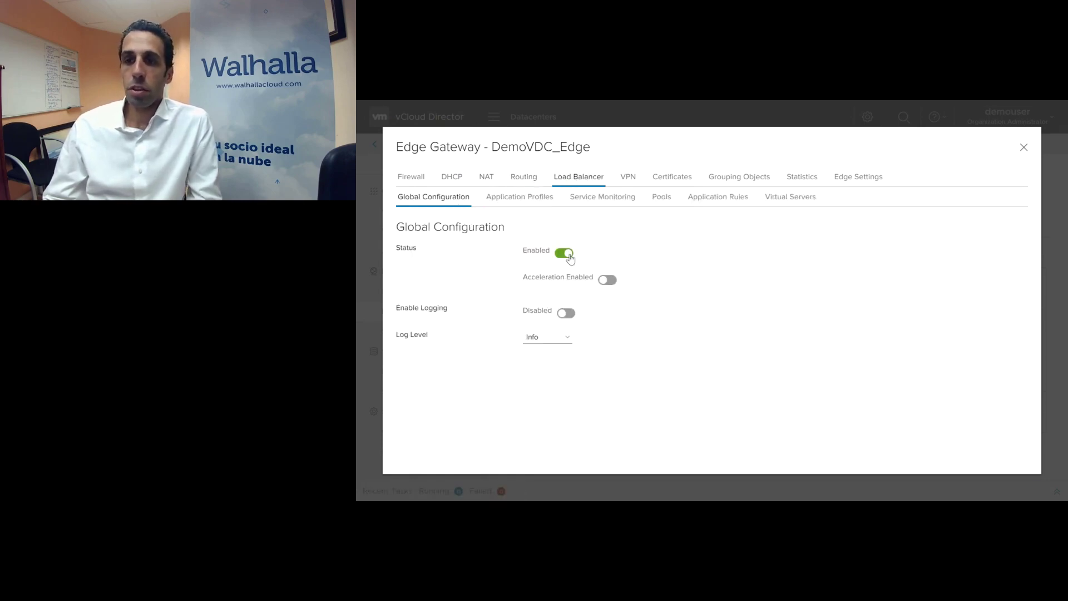
{"action": "left_click", "coordinate": [552, 198]}
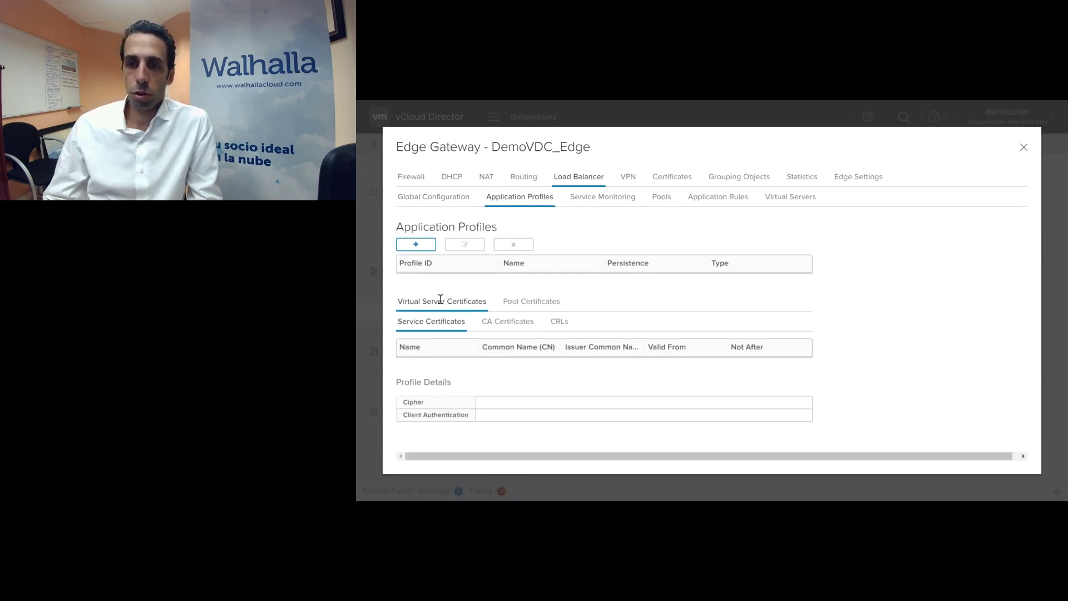
{"action": "left_click", "coordinate": [605, 203]}
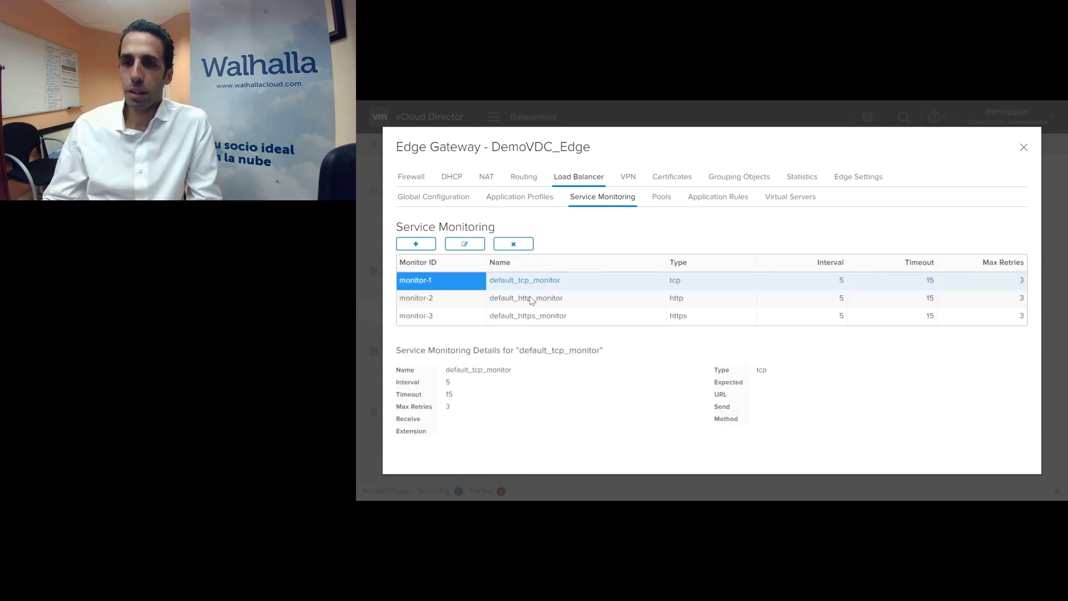
{"action": "left_click", "coordinate": [530, 300]}
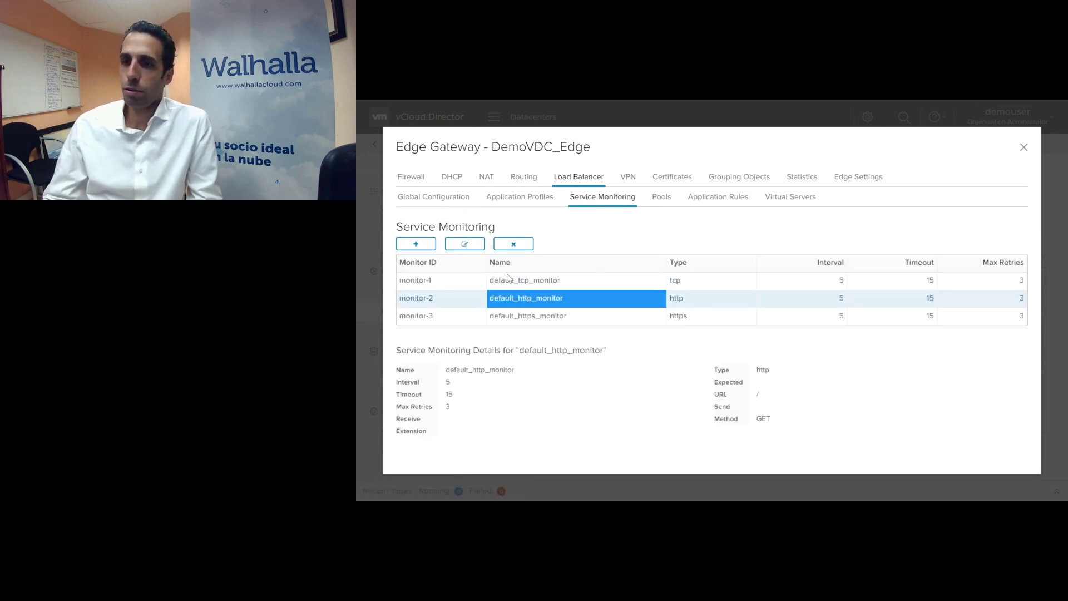
{"action": "left_click", "coordinate": [556, 280]}
{"action": "left_click", "coordinate": [556, 316]}
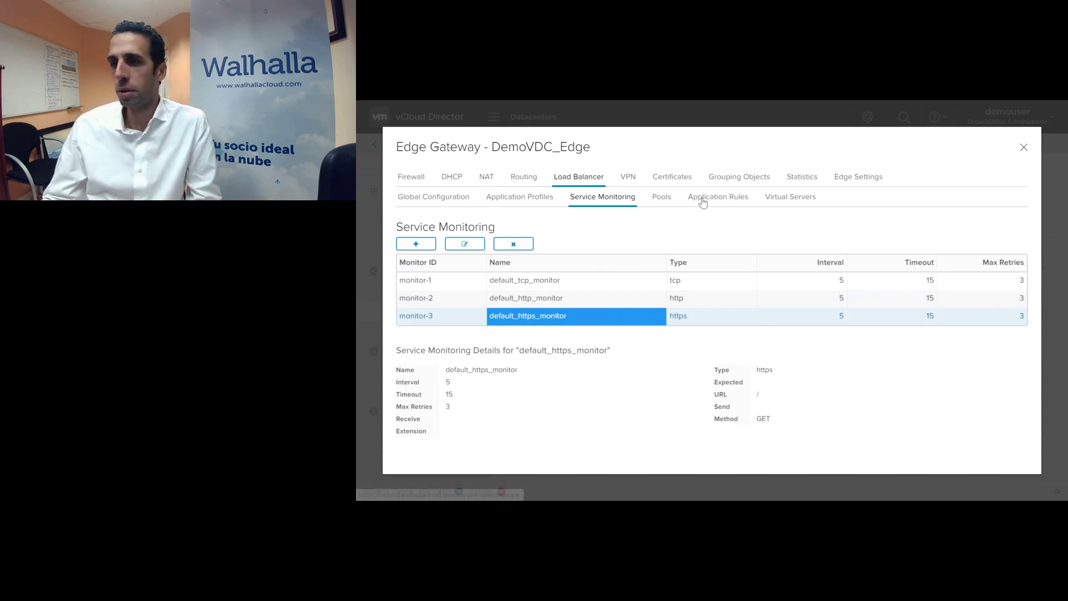
Step: Review the edge gateway's IPsec VPN configuration and SSL certificates, and close its services
{"action": "left_click", "coordinate": [628, 178]}
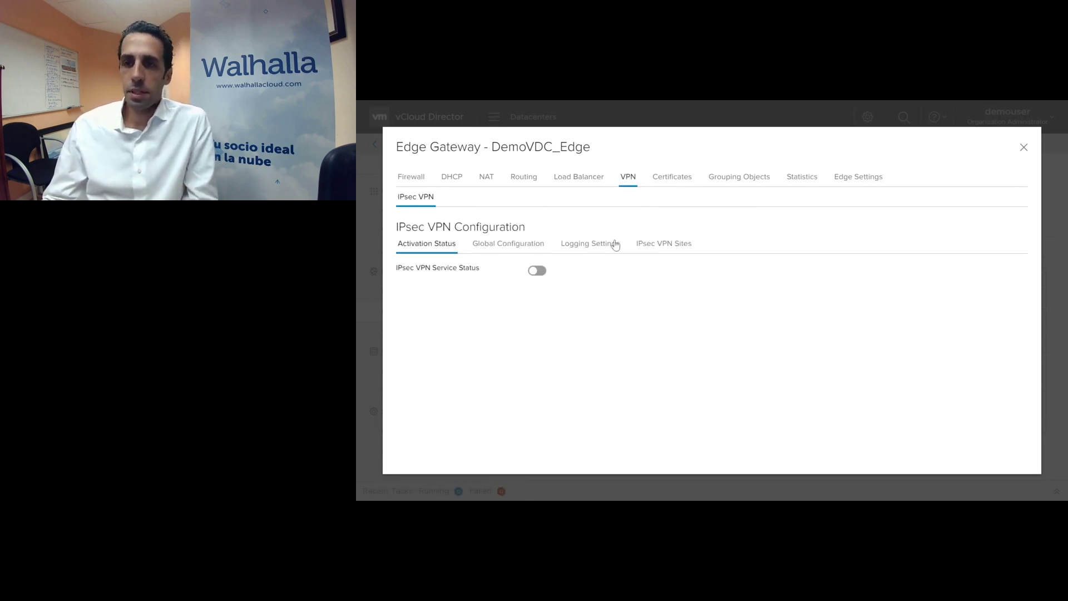
{"action": "left_click", "coordinate": [689, 177]}
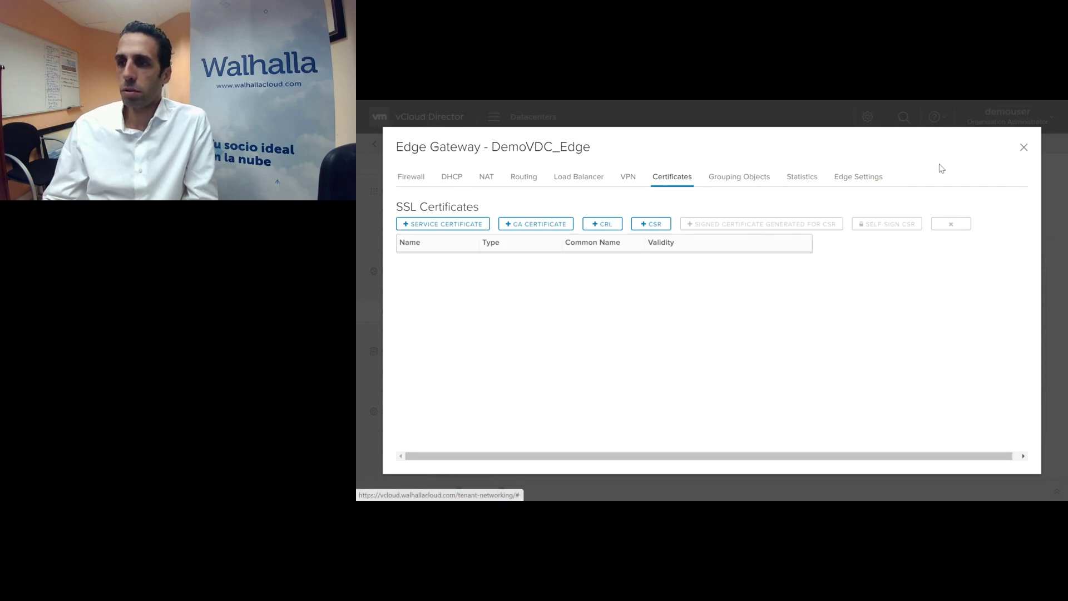
{"action": "left_click", "coordinate": [1024, 147]}
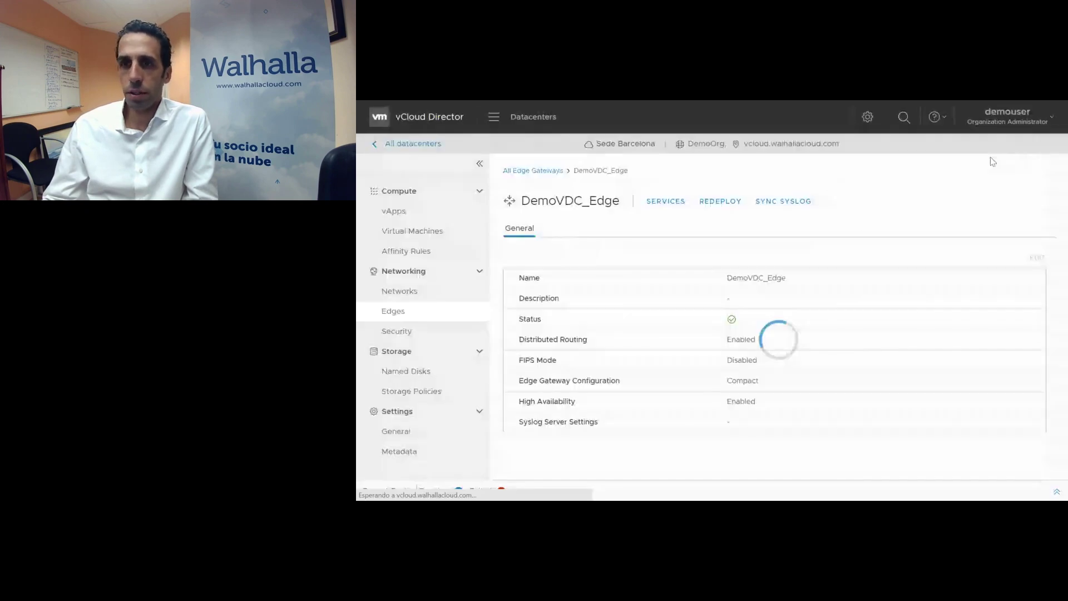
Step: Open the security services for Sede Barcelona, review the distributed firewall's general settings, and close them
{"action": "left_click", "coordinate": [396, 334]}
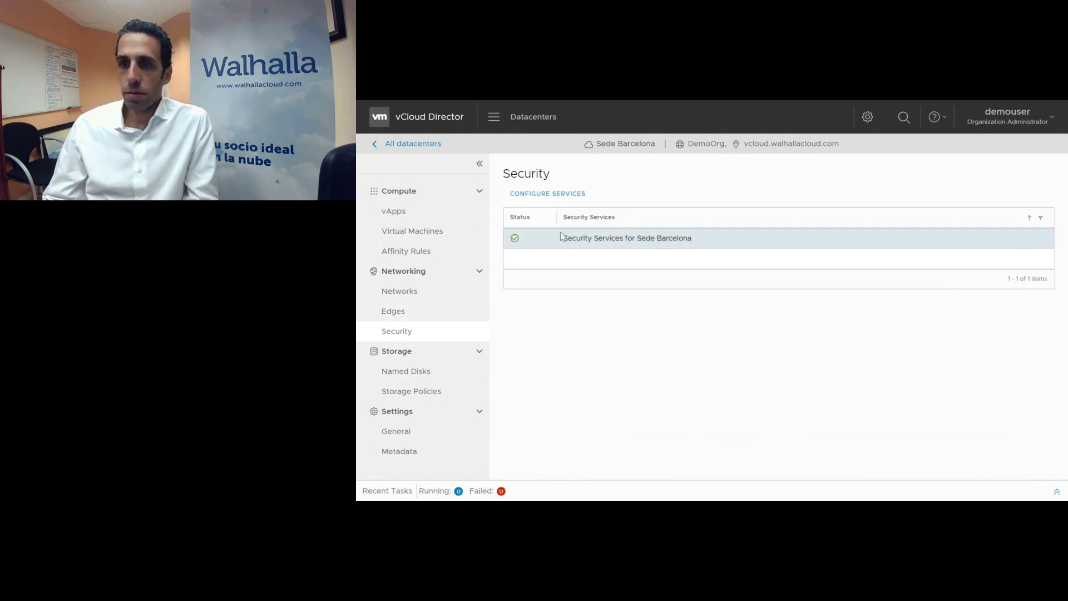
{"action": "left_click", "coordinate": [554, 195]}
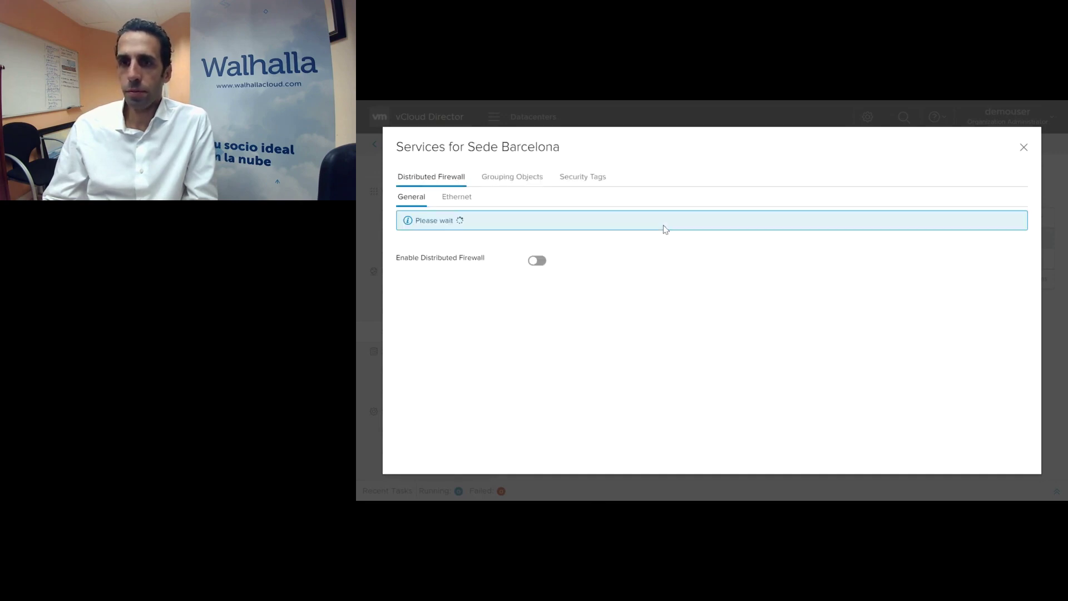
{"action": "left_click", "coordinate": [1023, 148]}
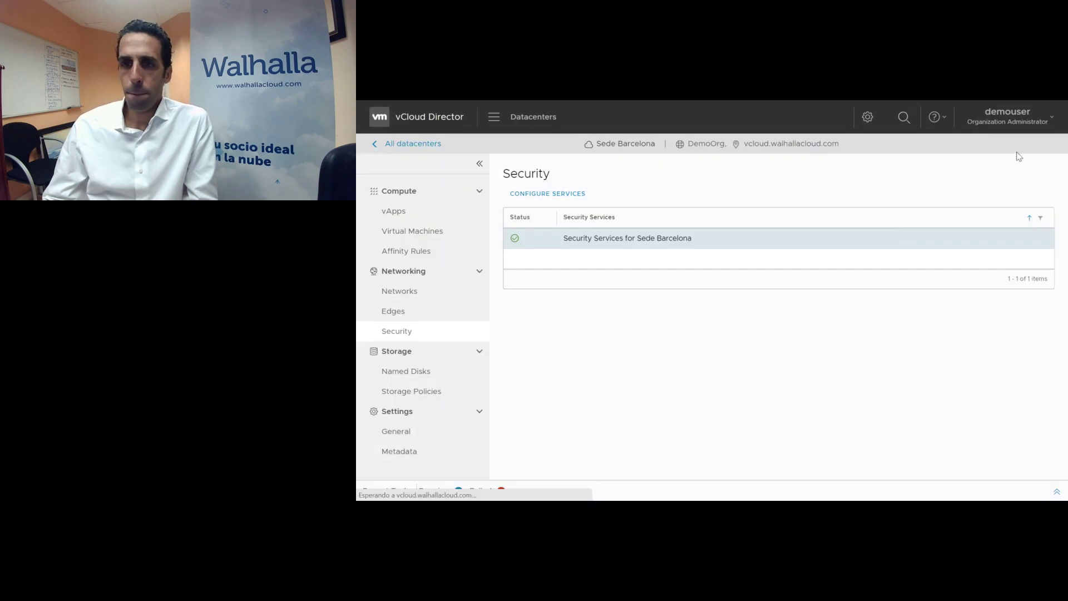
Step: Look over the named disks and the options for creating a new one, discarding the form without saving
{"action": "left_click", "coordinate": [414, 373]}
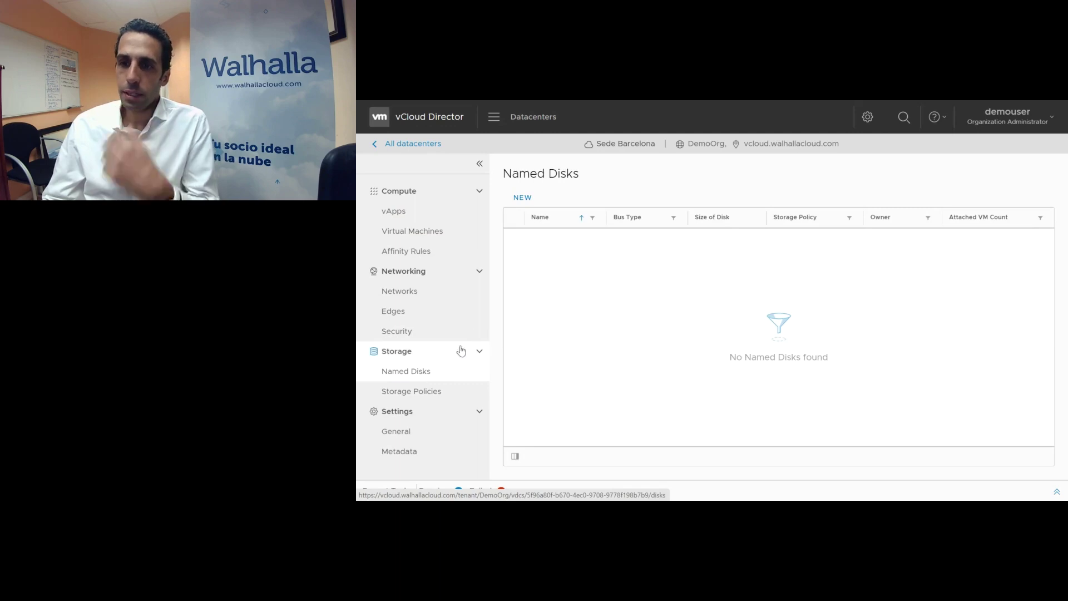
{"action": "left_click", "coordinate": [524, 198]}
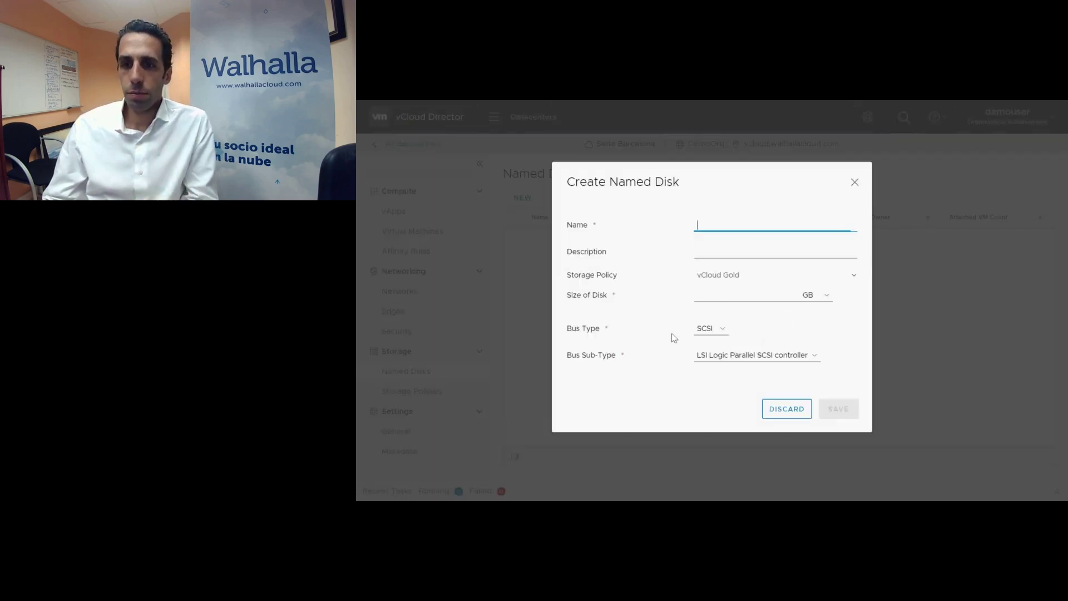
{"action": "left_click", "coordinate": [786, 416]}
Step: Review the datacenter's storage policies, check the metadata of the vCloud Gold policy, and close its details
{"action": "left_click", "coordinate": [434, 396]}
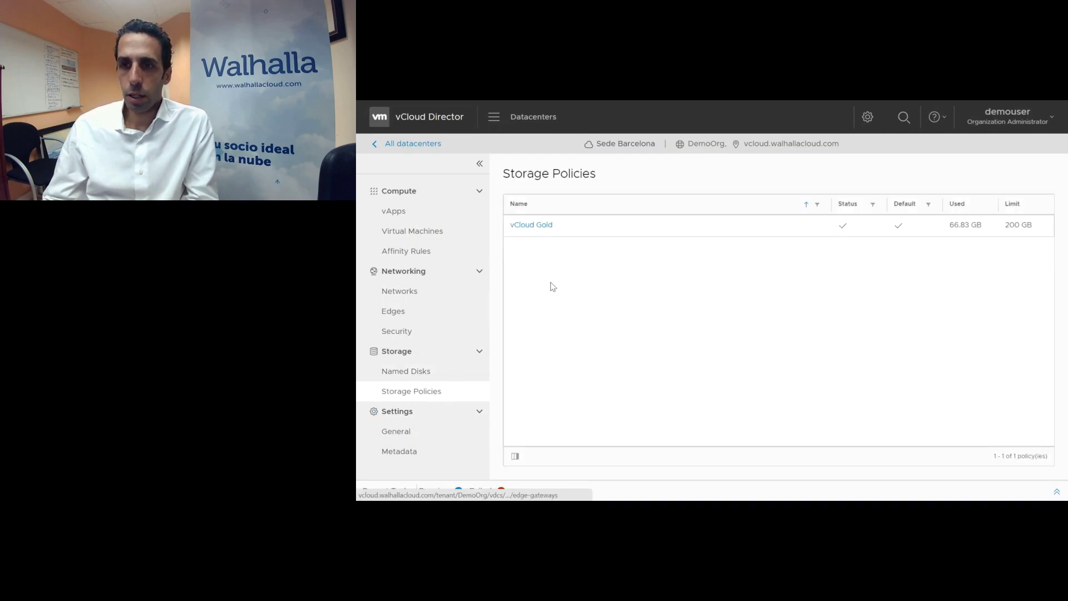
{"action": "left_click", "coordinate": [543, 223]}
{"action": "left_click", "coordinate": [559, 173]}
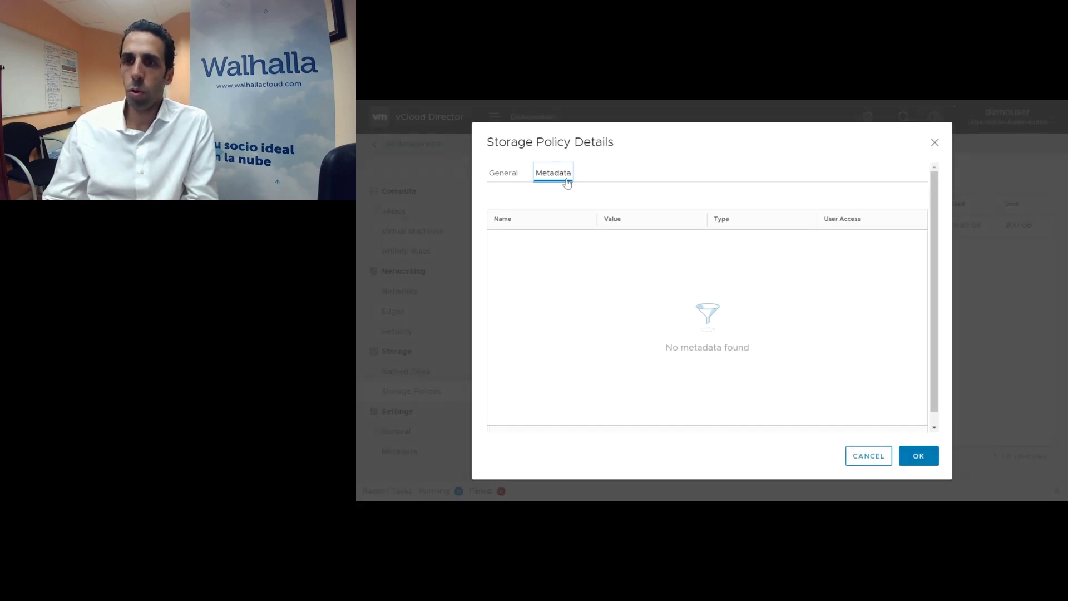
{"action": "left_click", "coordinate": [934, 142]}
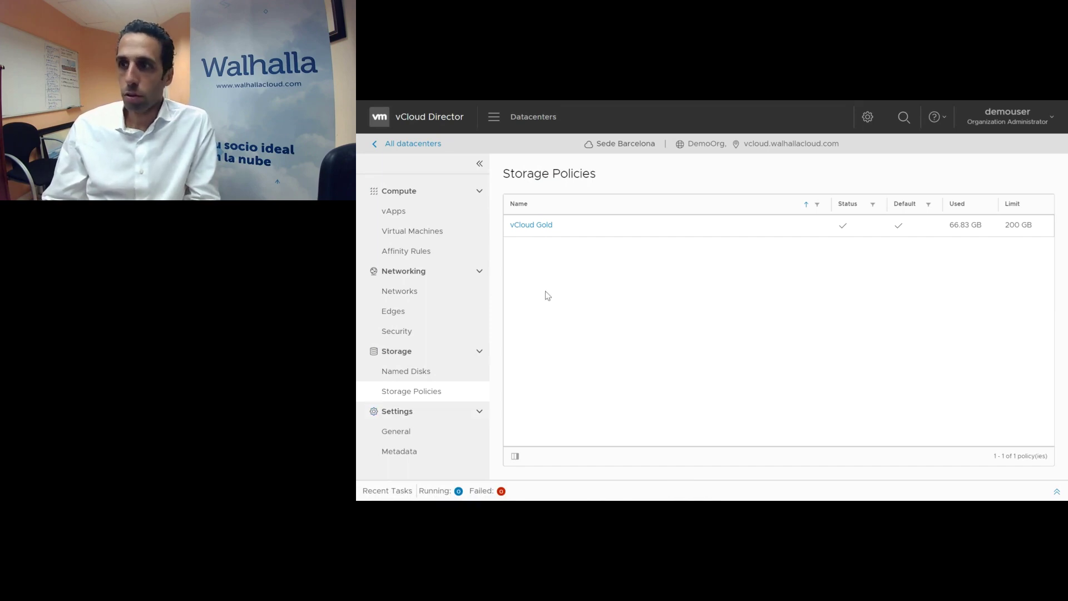
Step: Show the entity search, and open the online help to read about the types of organization virtual data center networks
{"action": "left_click", "coordinate": [903, 118]}
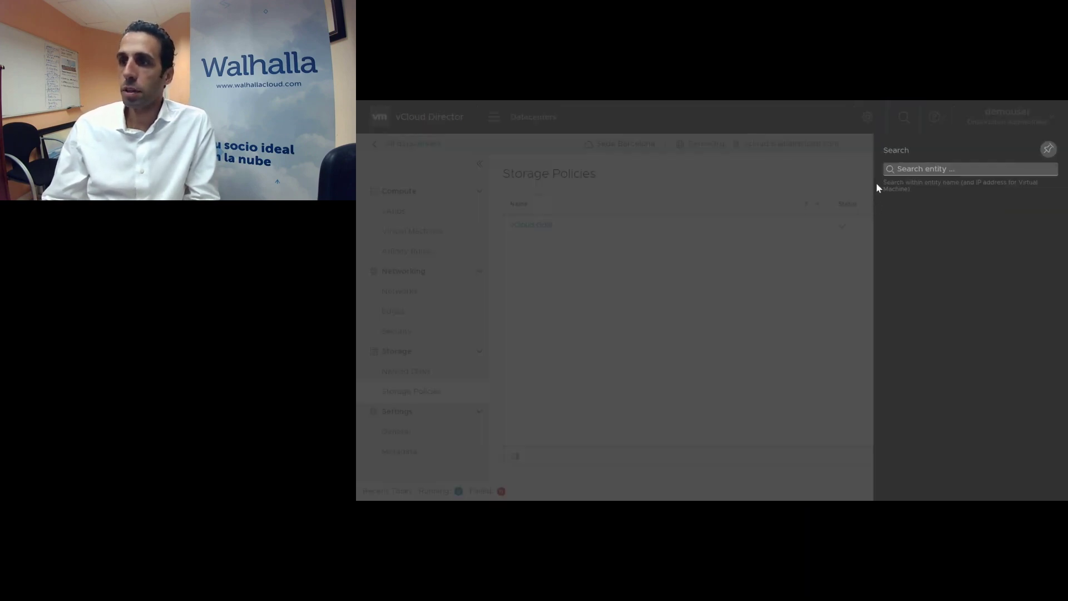
{"action": "left_click", "coordinate": [846, 194]}
{"action": "left_click", "coordinate": [935, 117]}
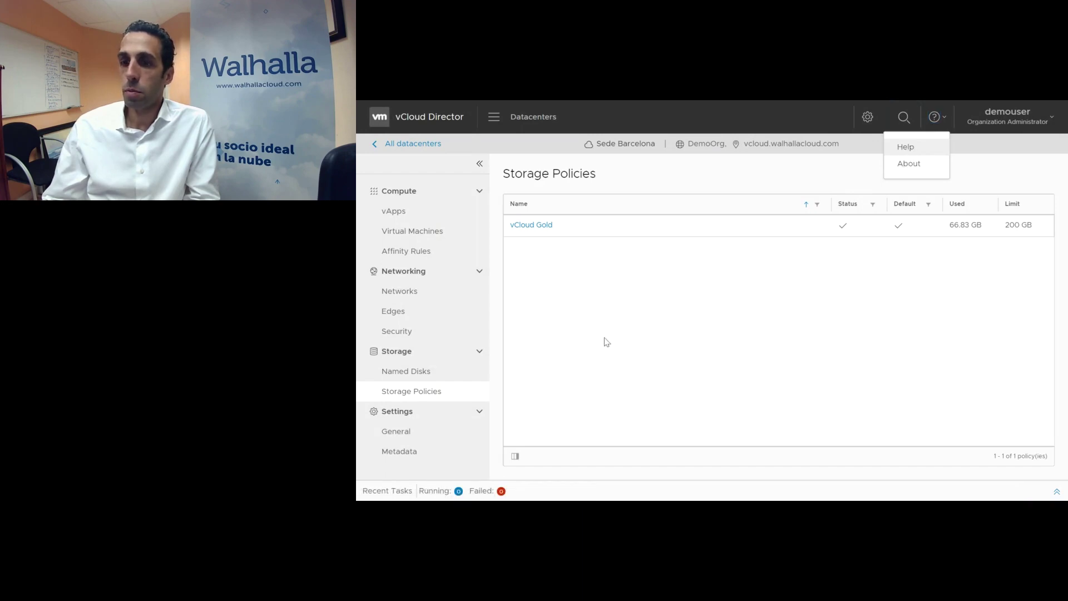
{"action": "left_click", "coordinate": [905, 147]}
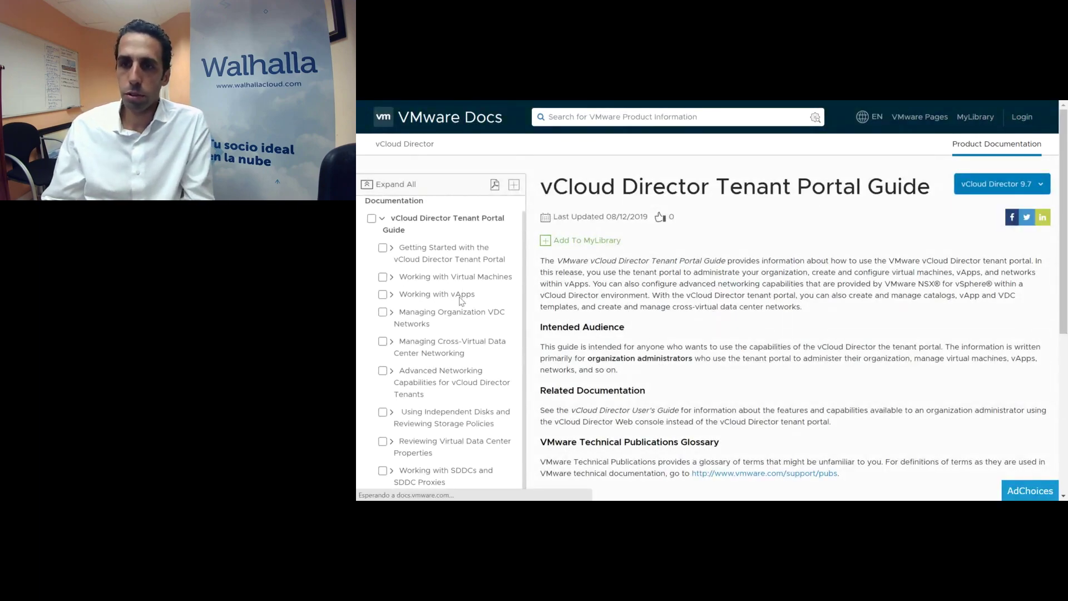
{"action": "scroll", "coordinate": [629, 351], "scroll_direction": "down", "scroll_amount": 3}
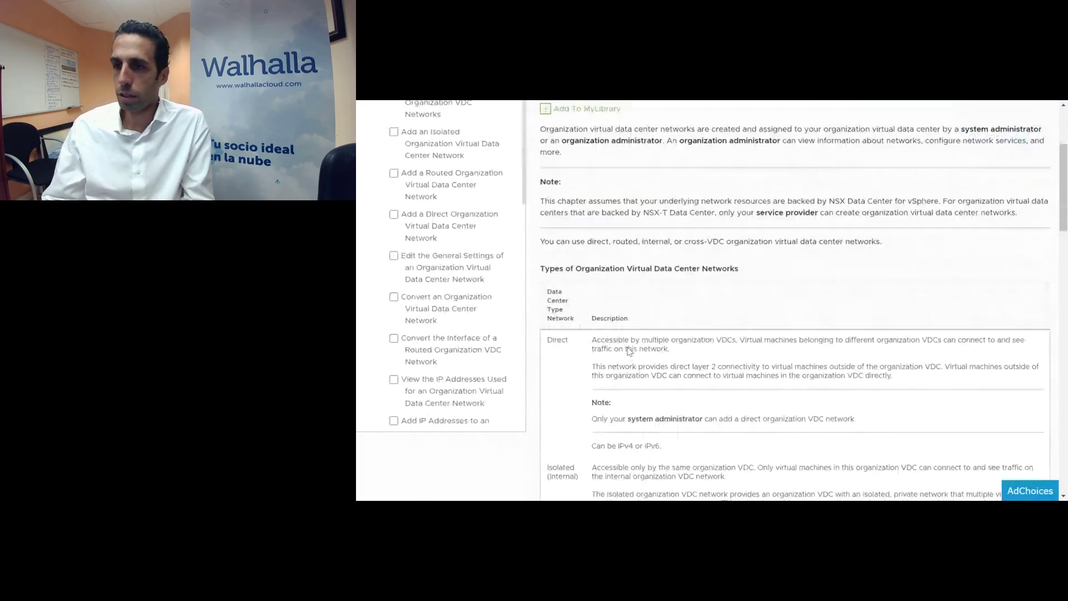
{"action": "scroll", "coordinate": [629, 350], "scroll_direction": "down", "scroll_amount": 5}
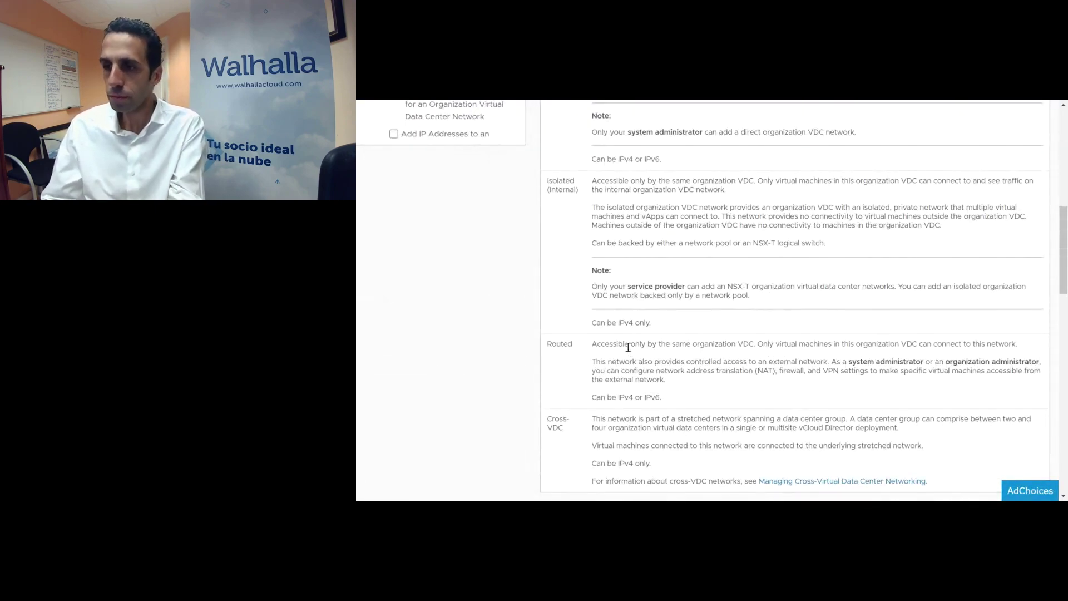
Step: Switch to the PowerPoint slideshow's Agenda slide, dismiss the system notification, and go to the "Si te interesa…" section
{"action": "key", "text": "alt+Tab"}
{"action": "key", "text": "alt+Tab"}
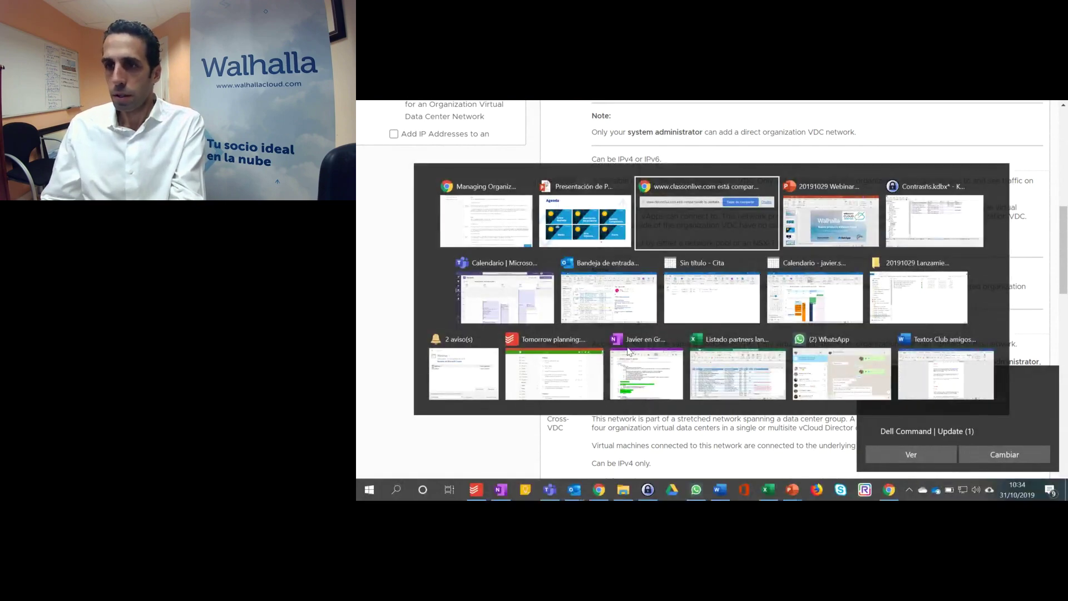
{"action": "key", "text": "alt+shift+Tab"}
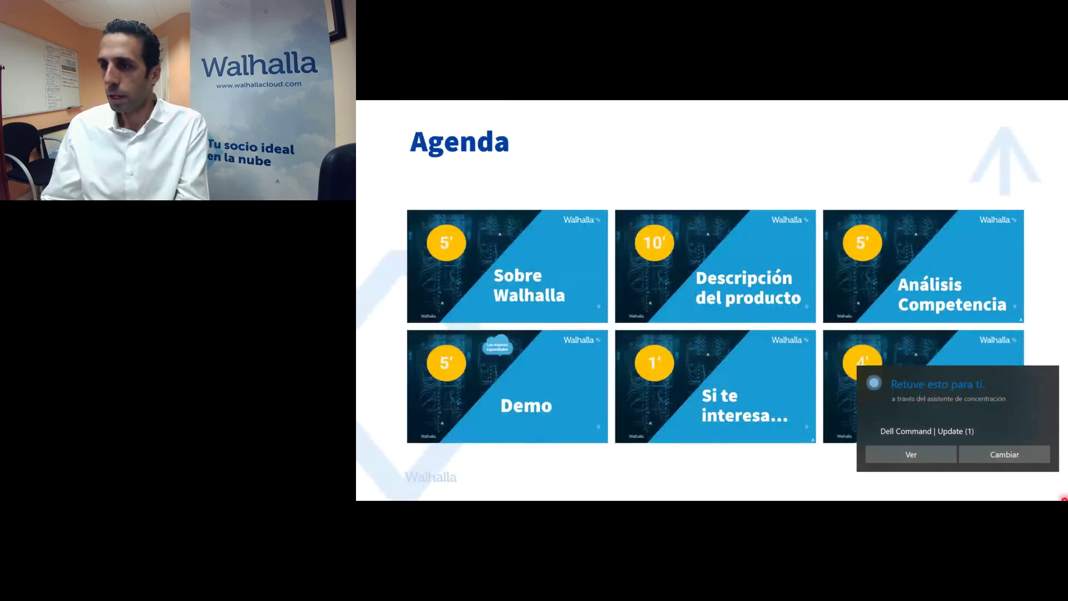
{"action": "left_click", "coordinate": [1045, 381]}
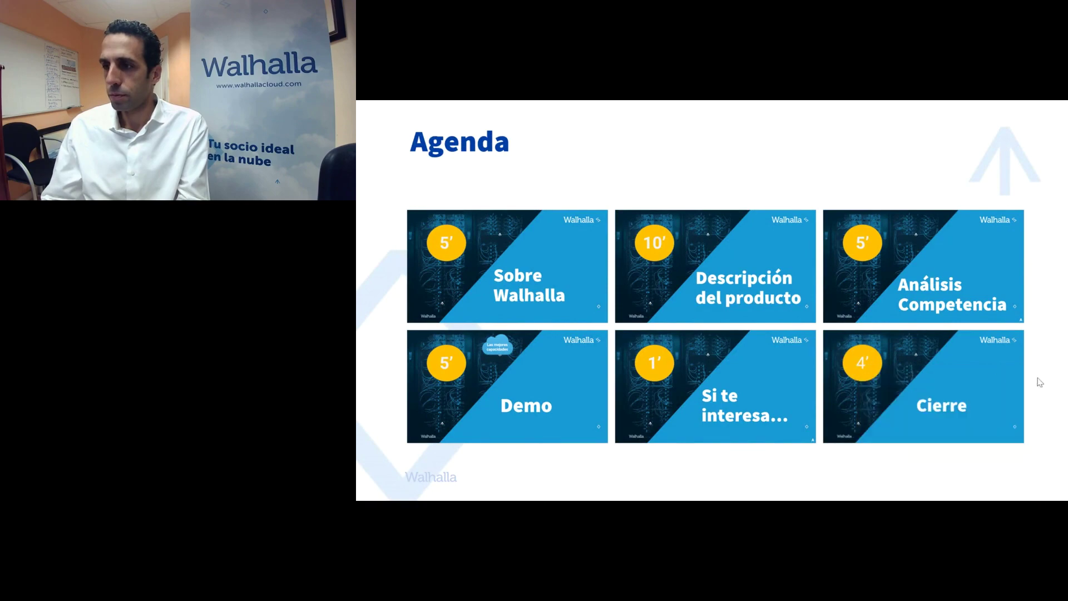
{"action": "left_click", "coordinate": [680, 416]}
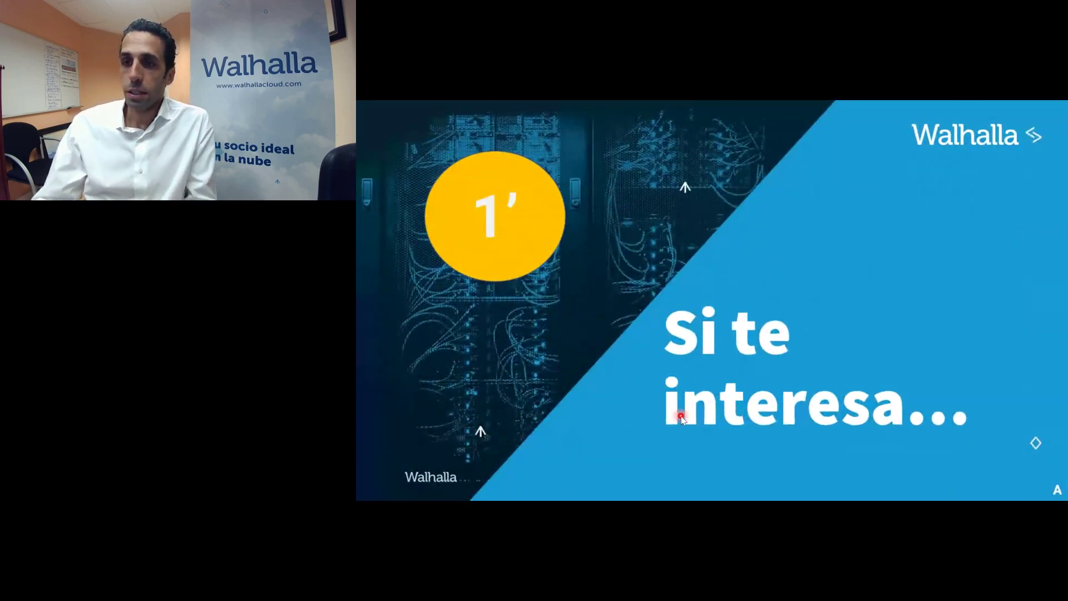